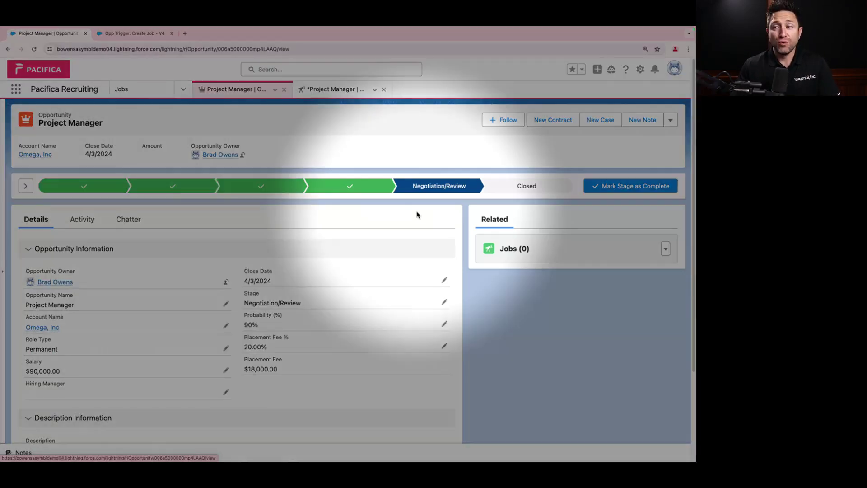
# Step: Close the Project Manager opportunity with the stage Closed Won
pyautogui.click(518, 187)
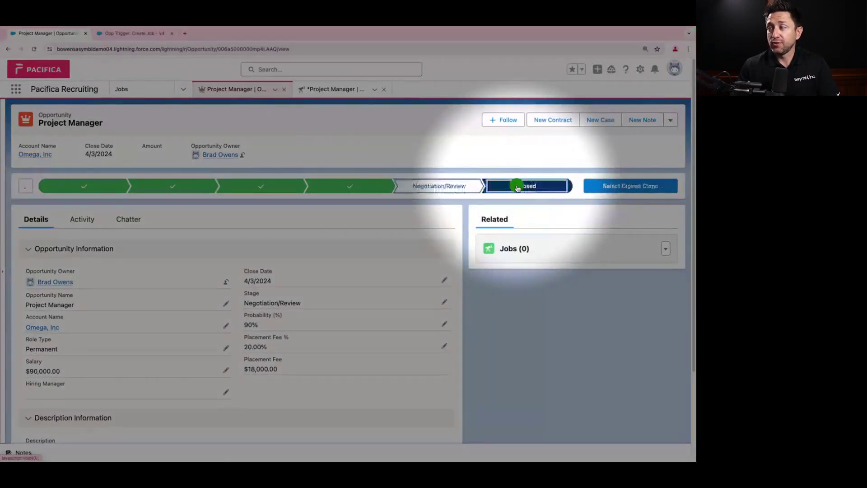
pyautogui.click(610, 185)
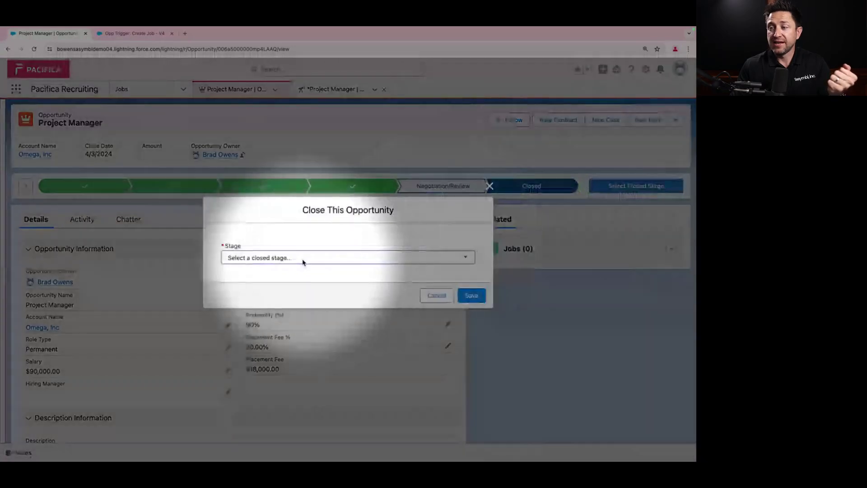
pyautogui.click(302, 261)
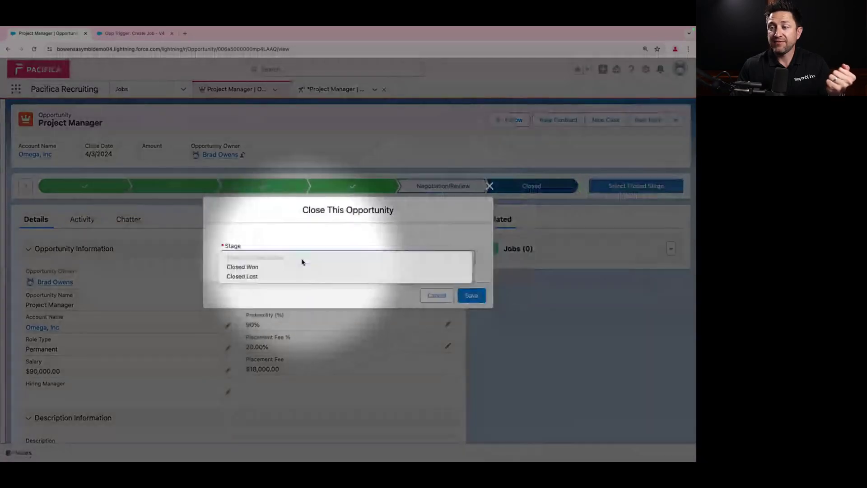
pyautogui.click(269, 267)
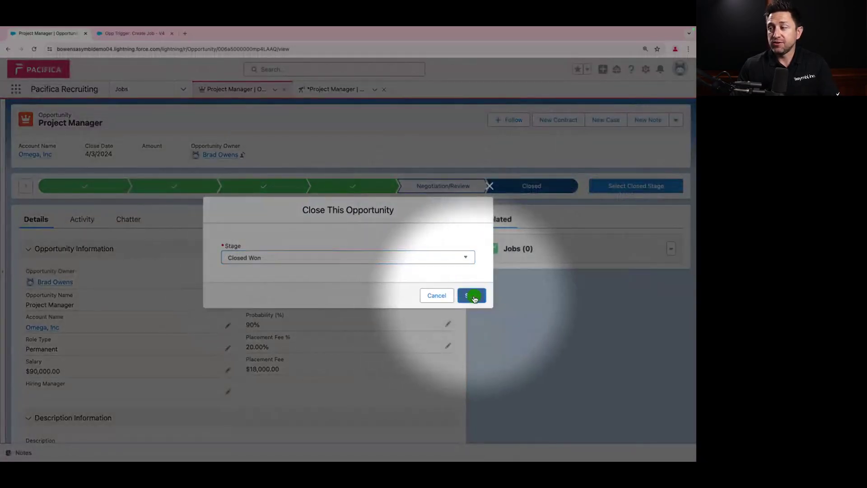
pyautogui.click(472, 295)
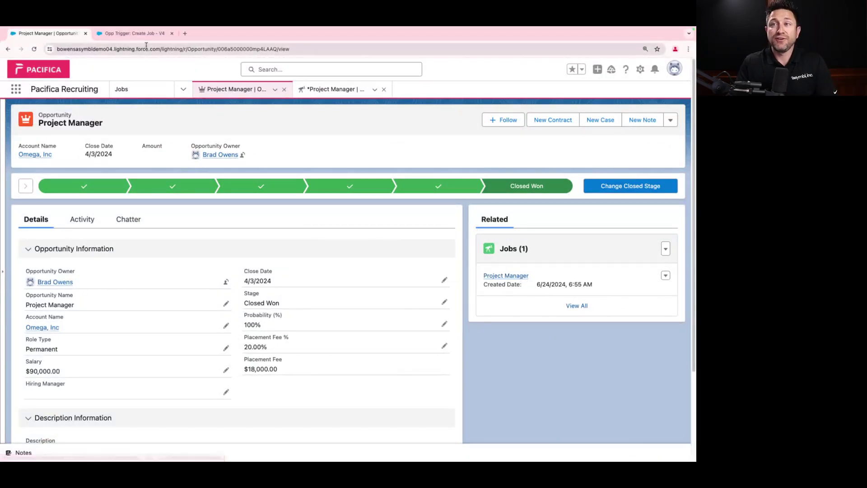
# Step: Examine the start trigger and the Create Job element's field values in the Opp Trigger: Create Job flow
pyautogui.click(138, 33)
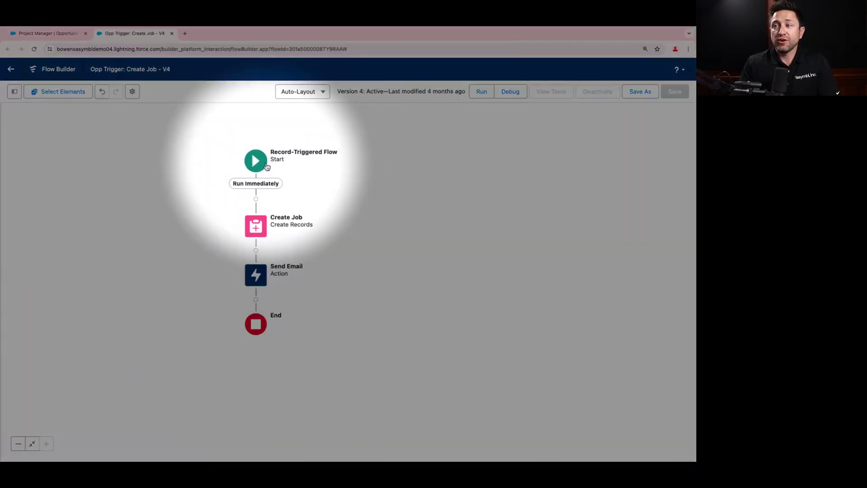
pyautogui.click(265, 165)
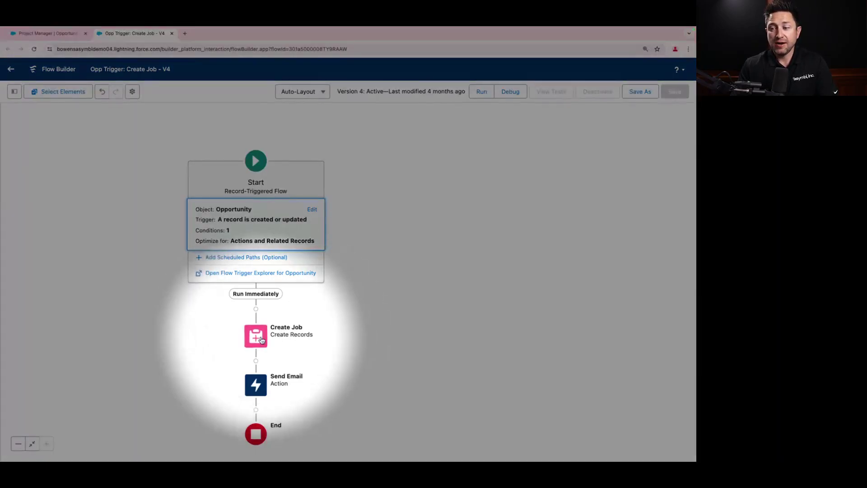
pyautogui.click(282, 331)
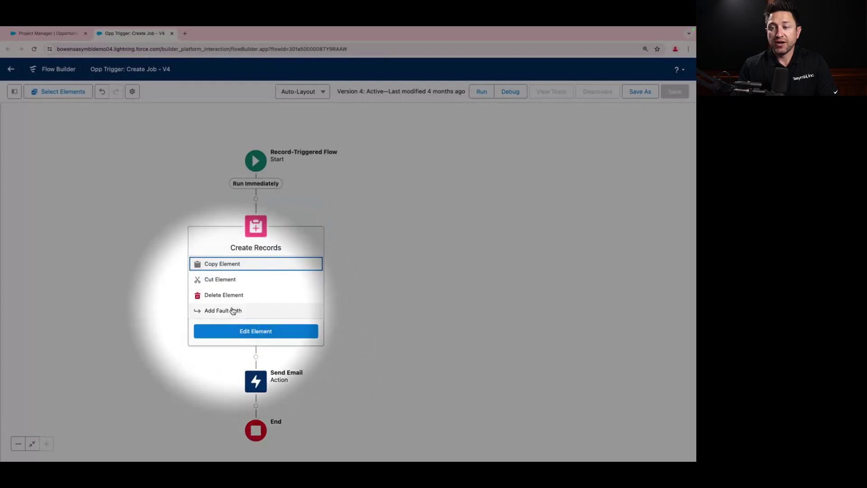
pyautogui.click(246, 331)
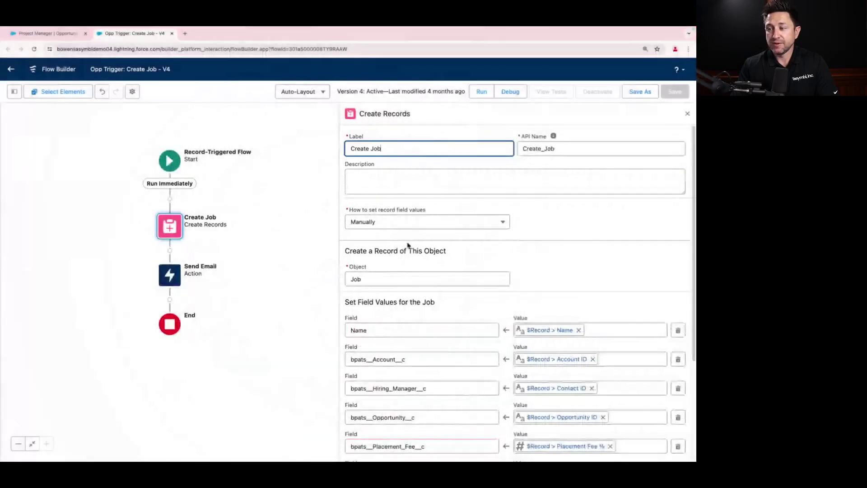
pyautogui.scroll(-1, 420, 271)
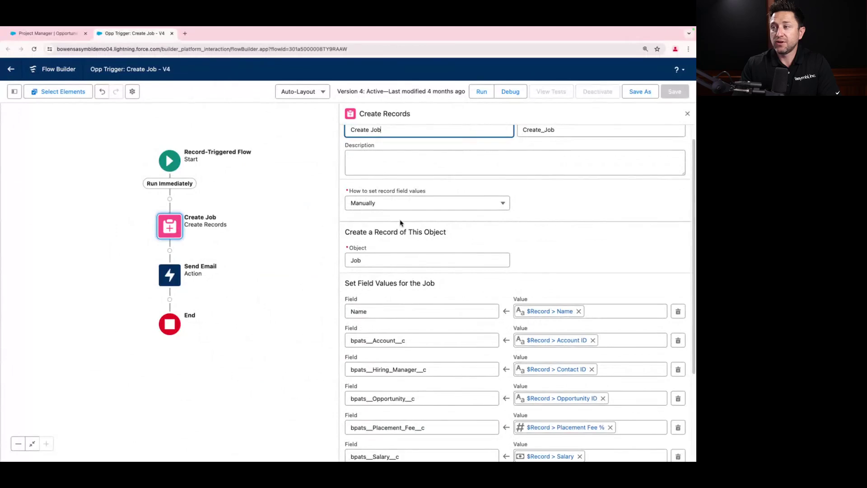
pyautogui.scroll(1, 400, 222)
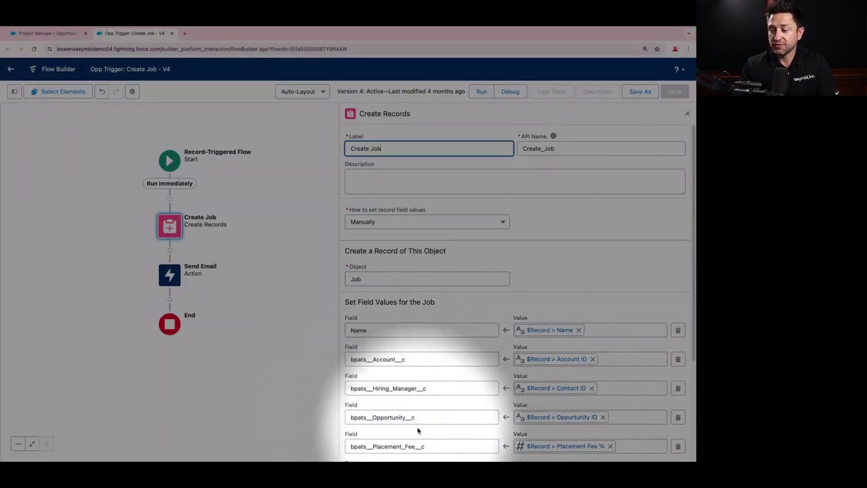
pyautogui.scroll(-1, 418, 430)
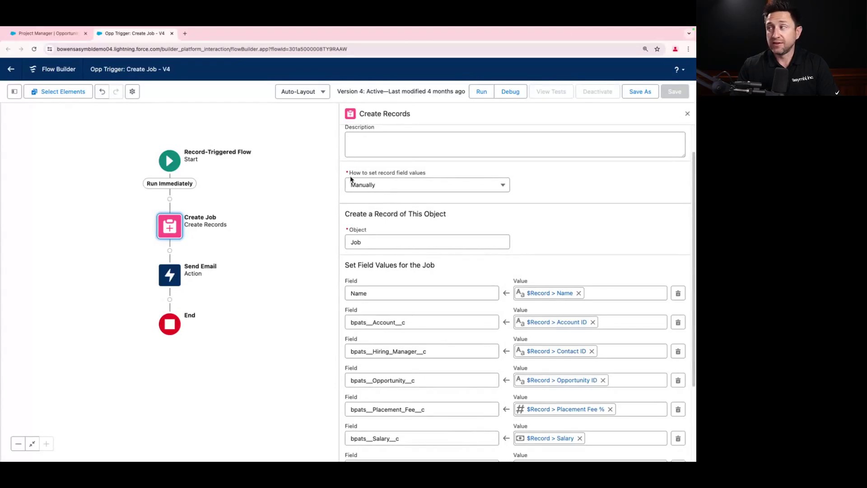
pyautogui.click(687, 113)
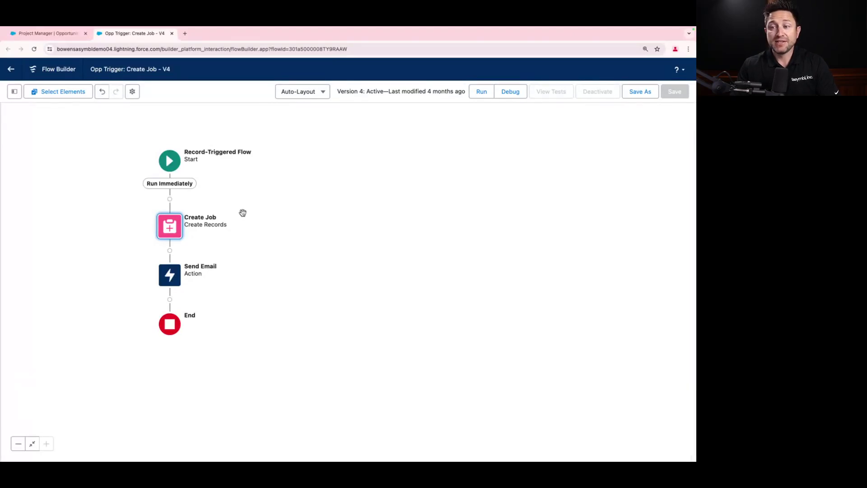
# Step: Review the Send Email action's body, recipient, related record and subject inputs, and return to the Project Manager opportunity
pyautogui.click(170, 274)
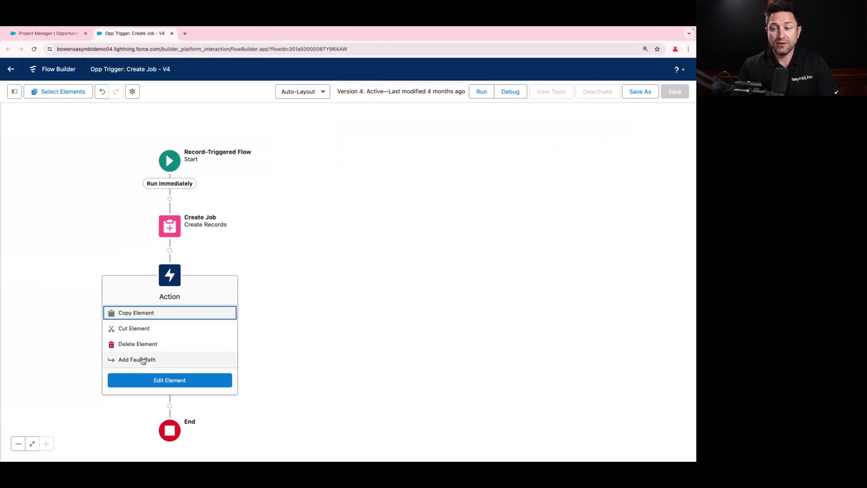
pyautogui.click(159, 380)
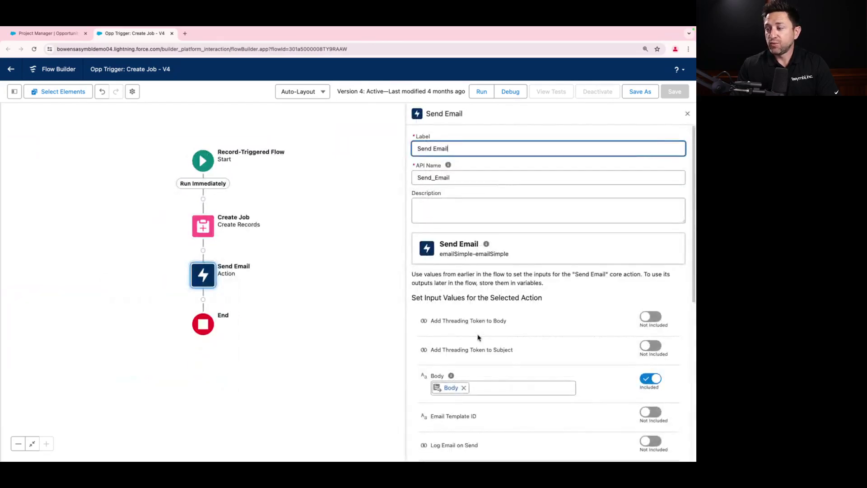
pyautogui.scroll(-4, 477, 337)
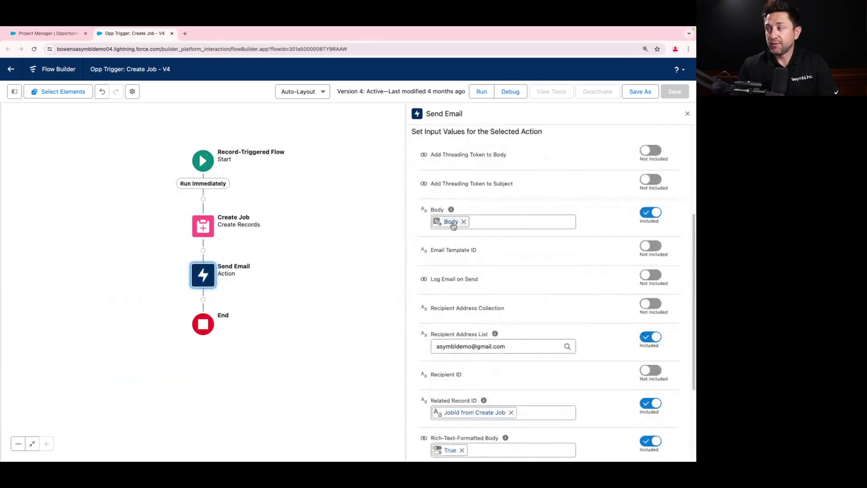
pyautogui.scroll(-1, 458, 275)
pyautogui.scroll(-1, 458, 274)
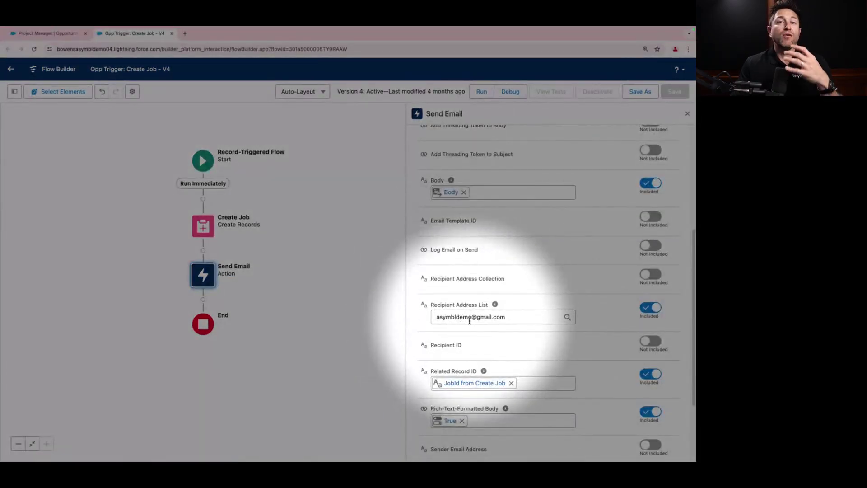
pyautogui.scroll(-1, 463, 356)
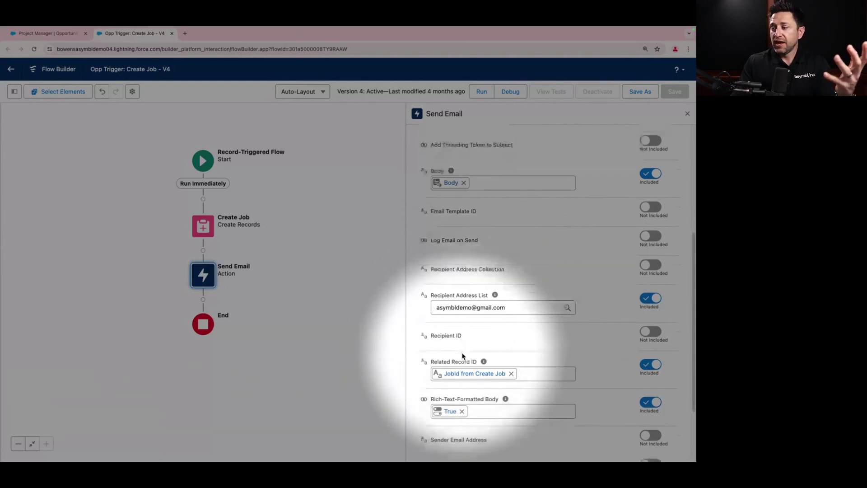
pyautogui.scroll(-3, 463, 356)
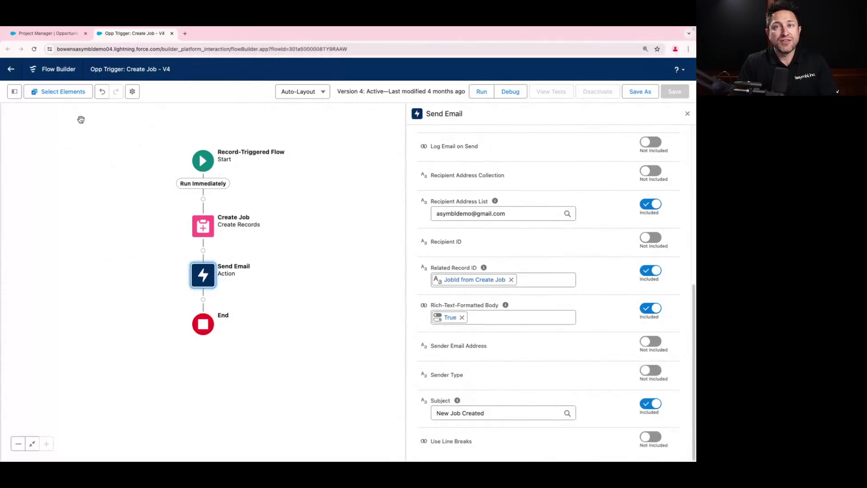
pyautogui.click(50, 33)
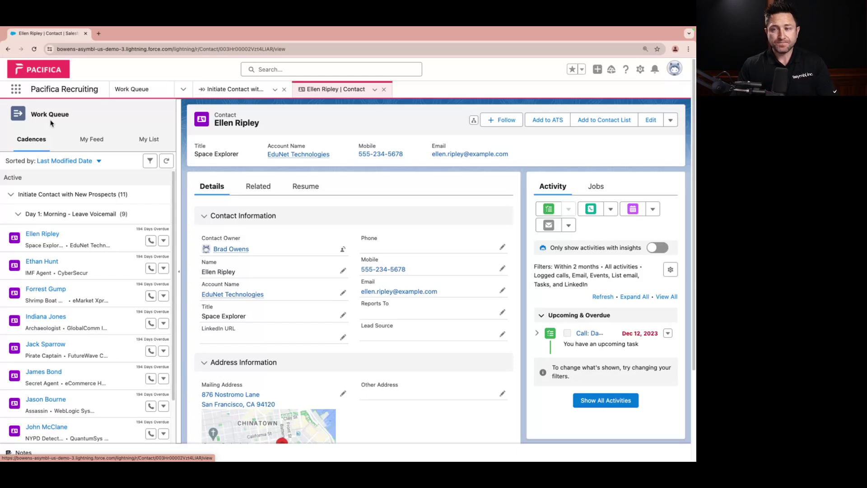
# Step: Review the targets and steps related to the Initiate Contact with New Prospects cadence
pyautogui.click(239, 92)
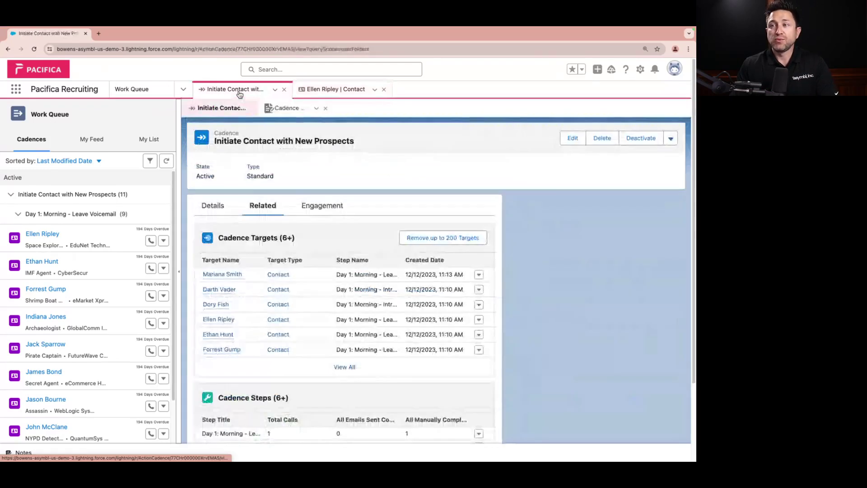
pyautogui.scroll(-1, 271, 287)
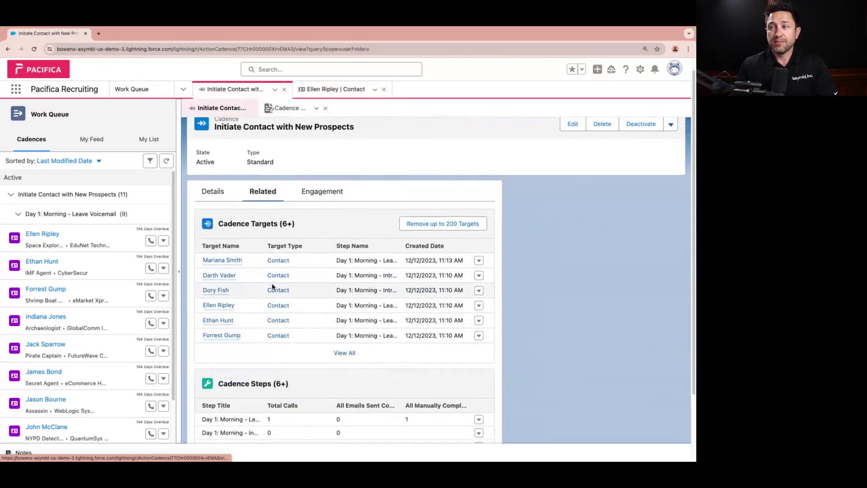
pyautogui.scroll(-3, 273, 286)
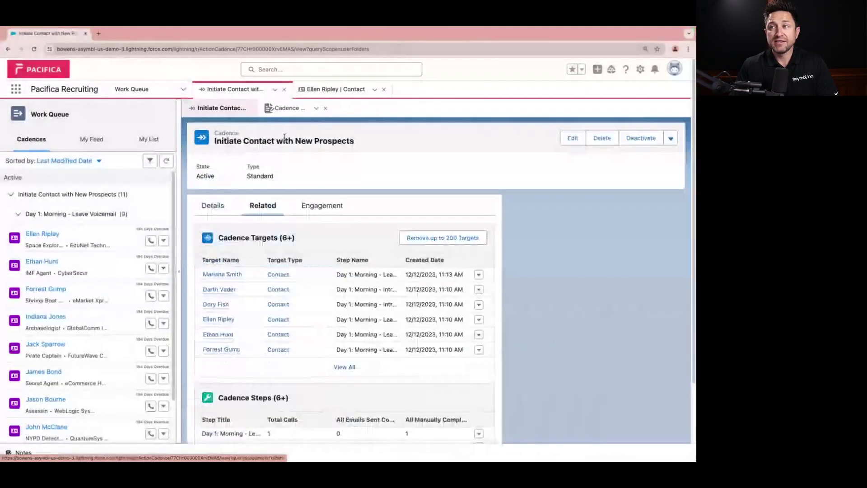
# Step: Inspect the Day 1 morning voicemail call and introduction email steps in the Cadence Builder, leaving both unedited
pyautogui.click(289, 110)
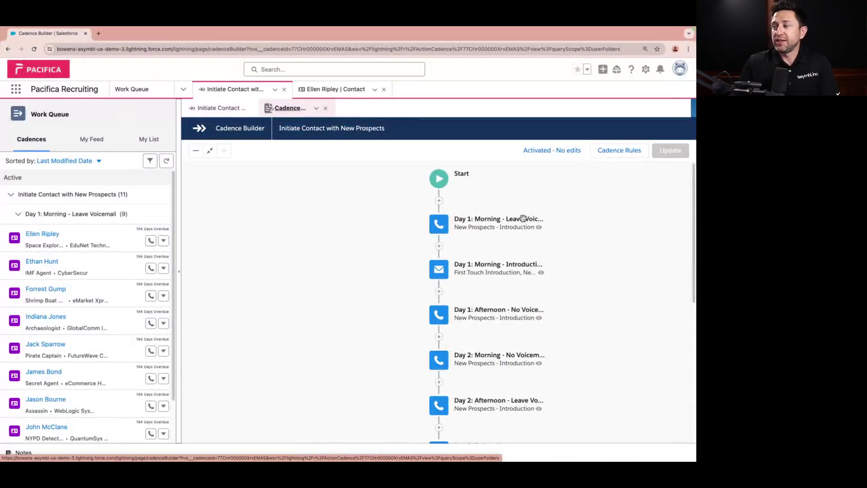
pyautogui.click(458, 220)
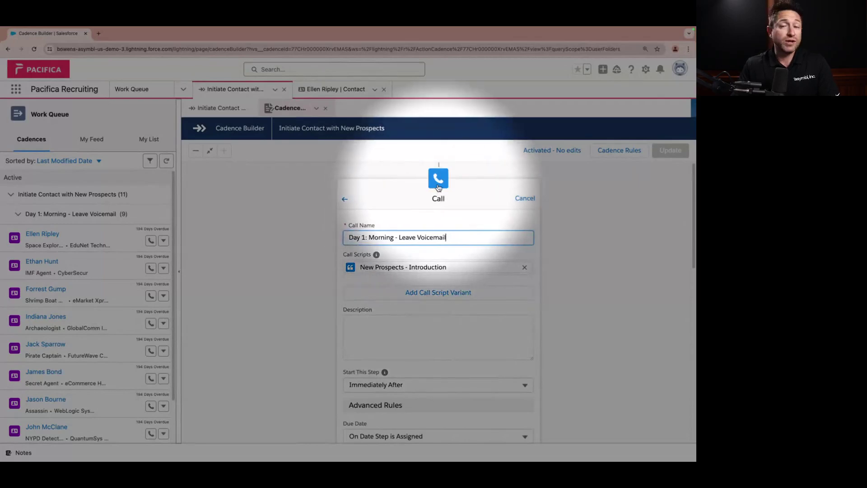
pyautogui.click(526, 198)
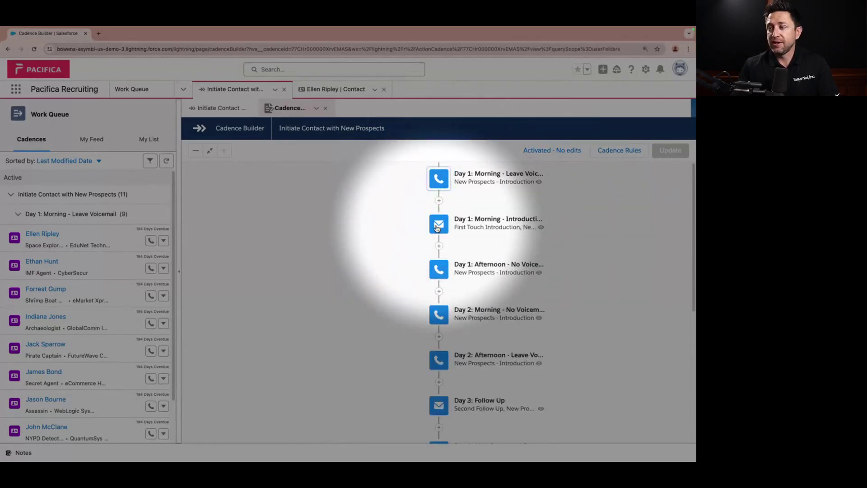
pyautogui.click(437, 228)
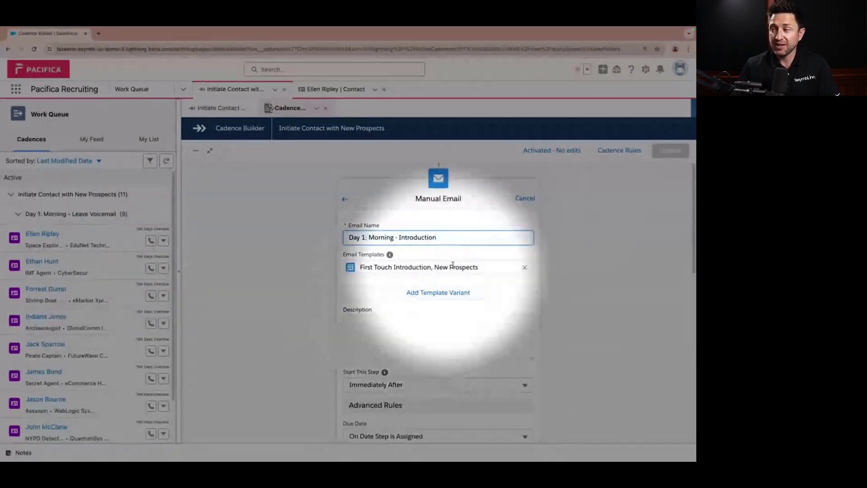
pyautogui.click(524, 198)
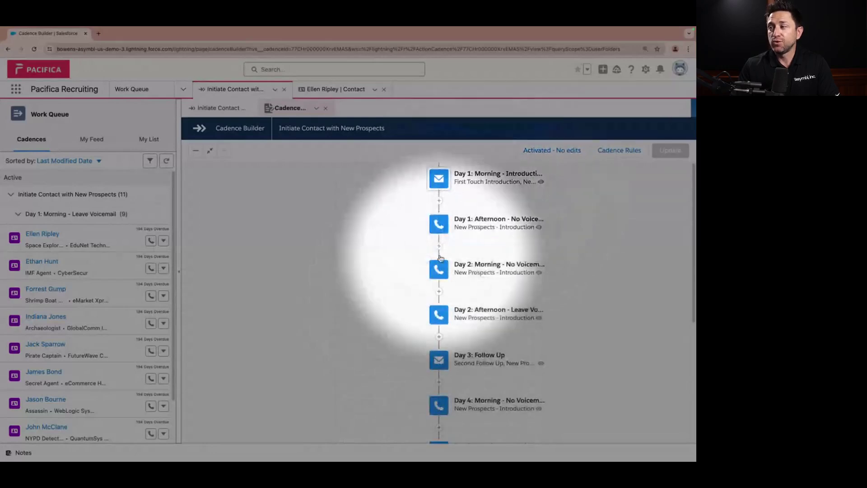
# Step: Look through the cadence's whole sequence of call and email steps
pyautogui.scroll(1, 462, 201)
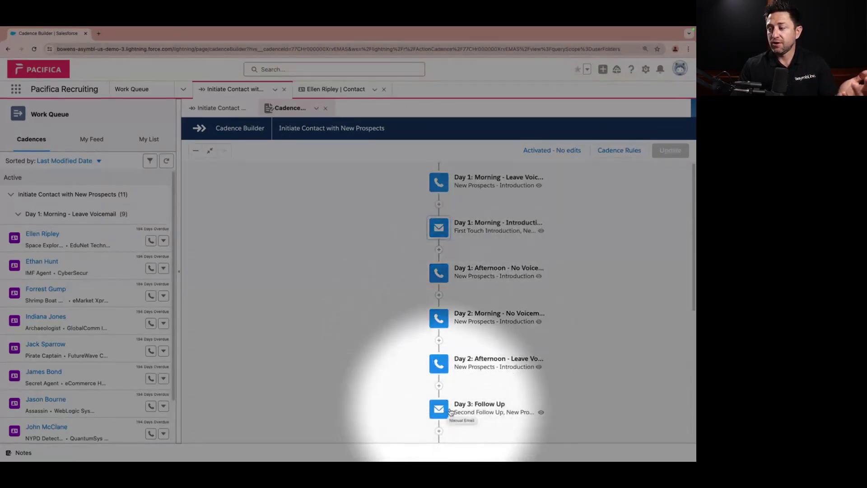
pyautogui.scroll(-5, 454, 408)
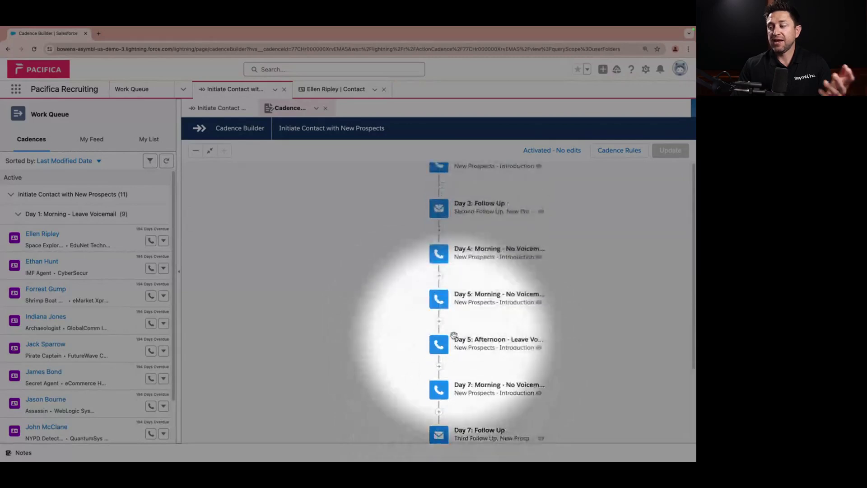
pyautogui.scroll(-3, 454, 334)
pyautogui.scroll(6, 453, 335)
pyautogui.scroll(3, 453, 334)
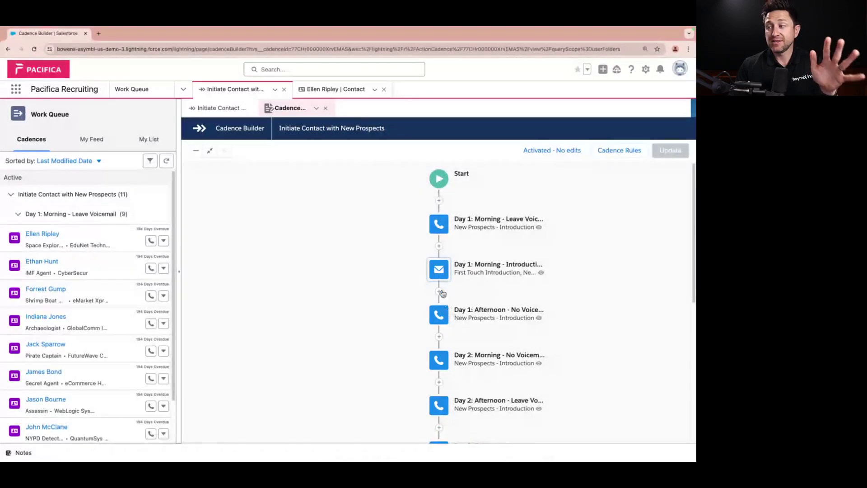
# Step: Check which Sales Navigator actions can be inserted after the Day 1 introduction email, and leave without adding one
pyautogui.click(440, 292)
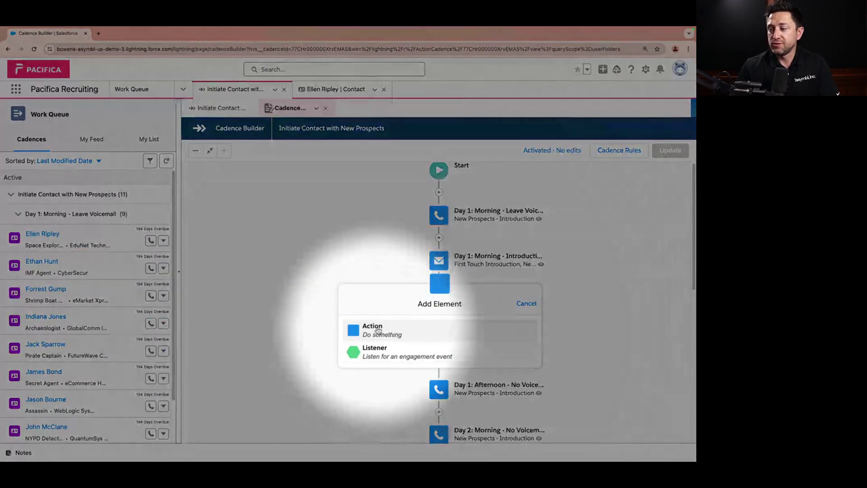
pyautogui.click(378, 330)
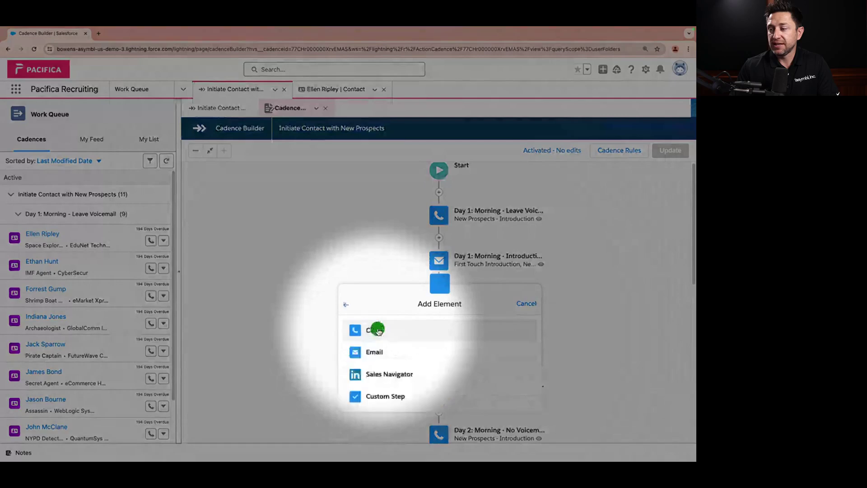
pyautogui.click(393, 375)
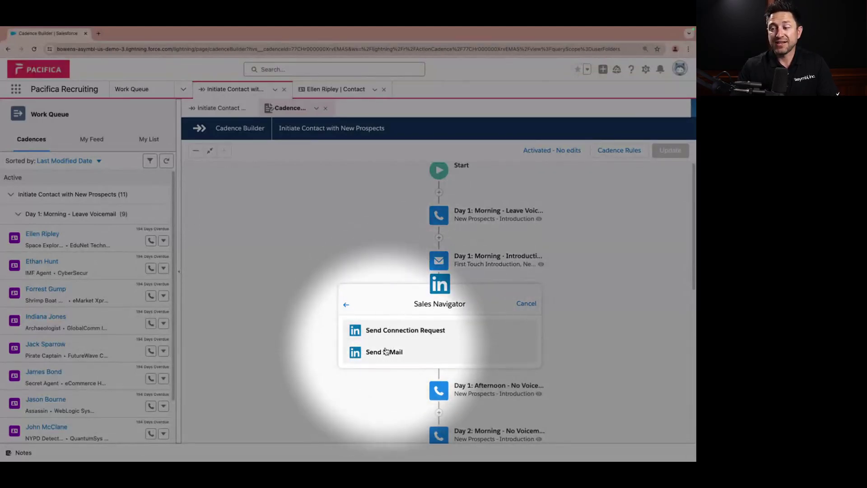
pyautogui.click(525, 303)
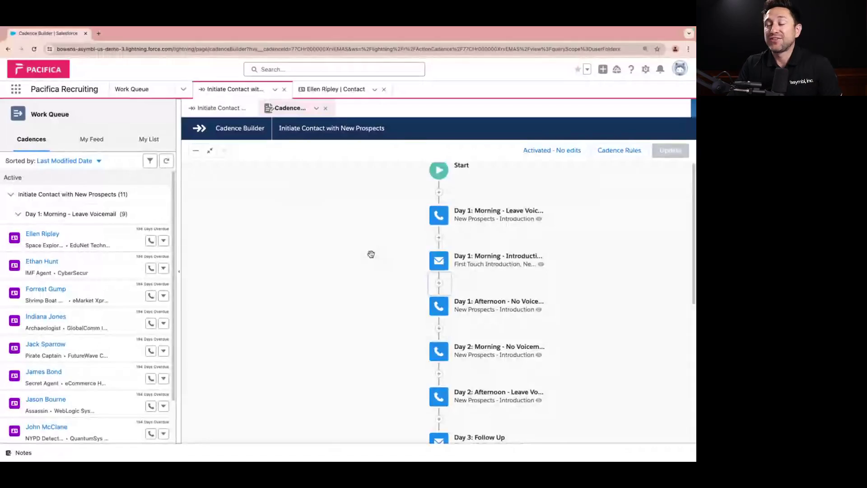
# Step: Close the Initiate Contact with New Prospects cadence and review the contact record of the first prospect in the Day 1 voicemail queue
pyautogui.scroll(1, 359, 284)
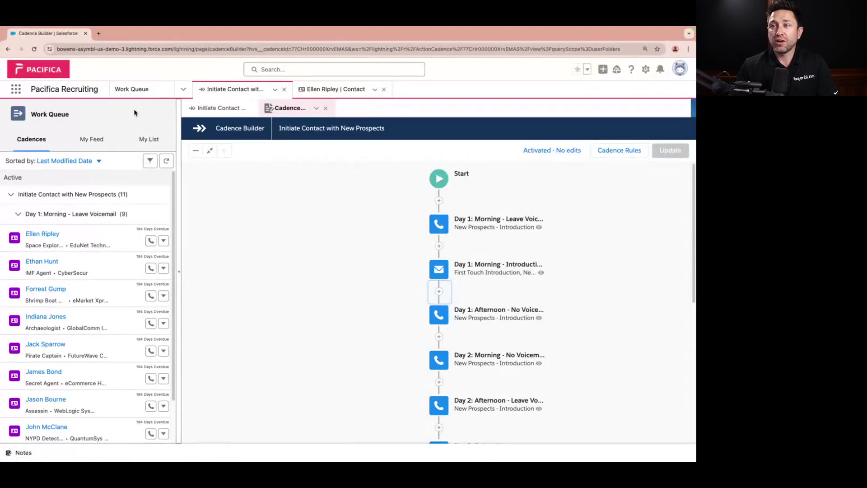
pyautogui.click(284, 89)
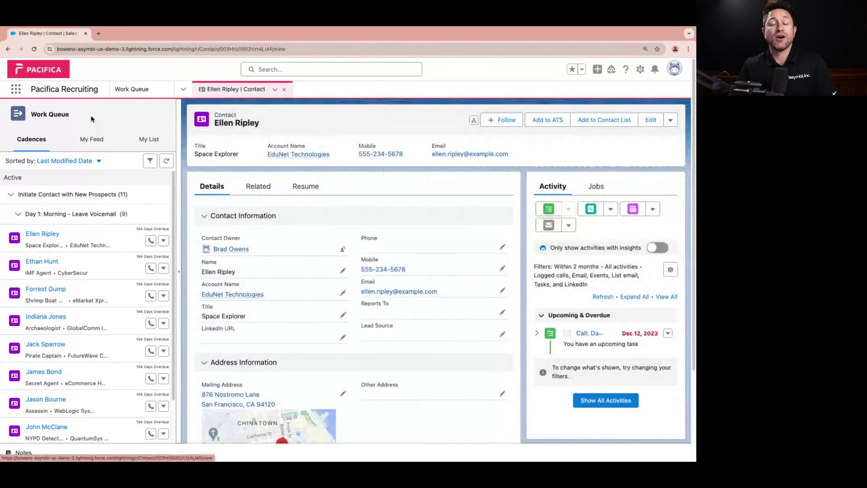
pyautogui.click(45, 197)
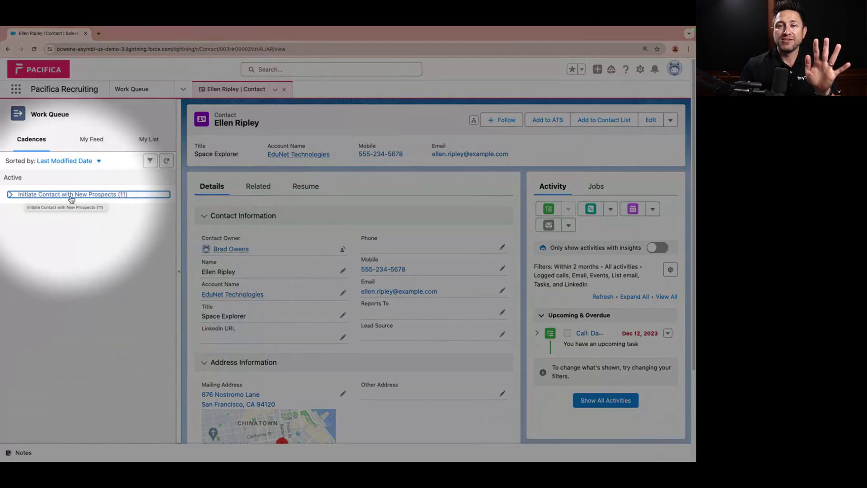
pyautogui.click(14, 194)
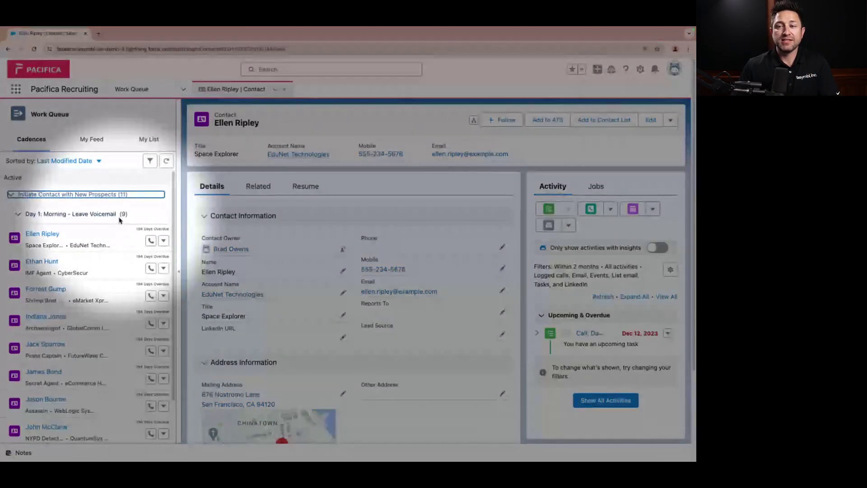
pyautogui.click(49, 235)
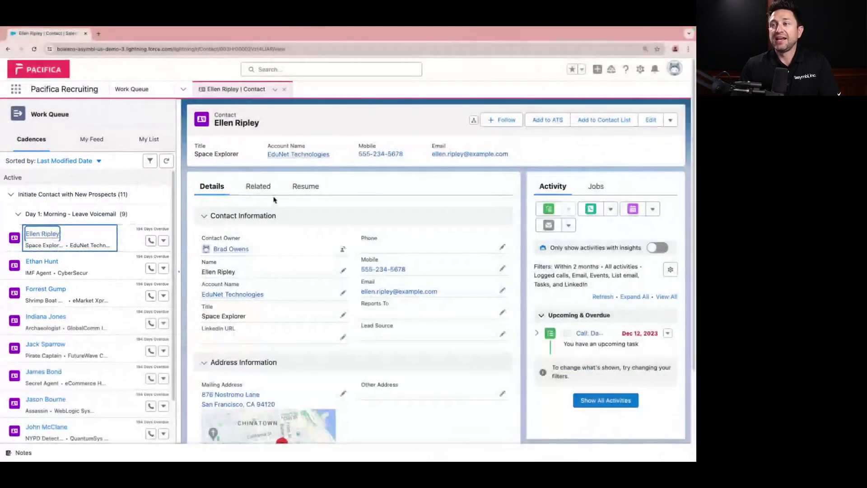
pyautogui.scroll(-3, 286, 303)
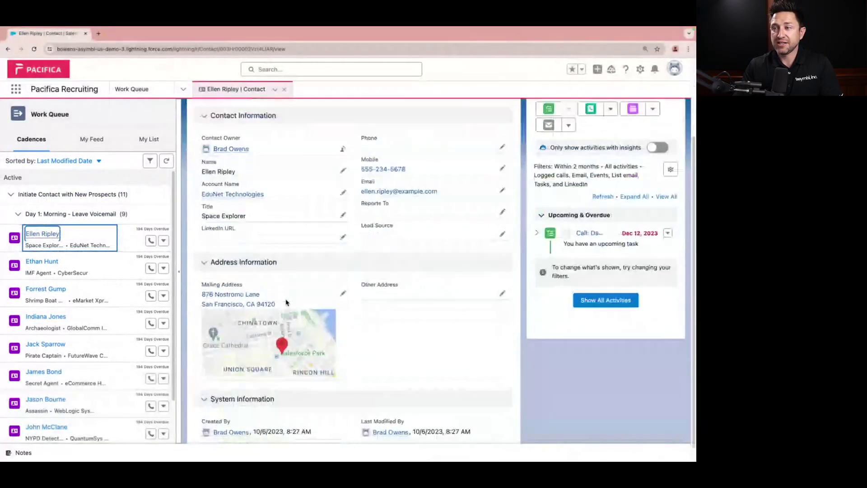
pyautogui.scroll(3, 287, 303)
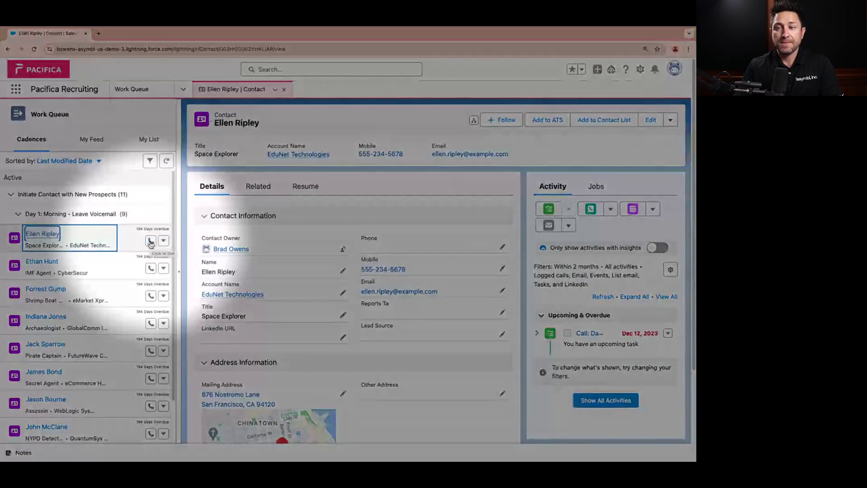
# Step: Log a call to the EduNet Technologies prospect from the Day 1 voicemail queue with the comment "left voicemail"
pyautogui.click(151, 242)
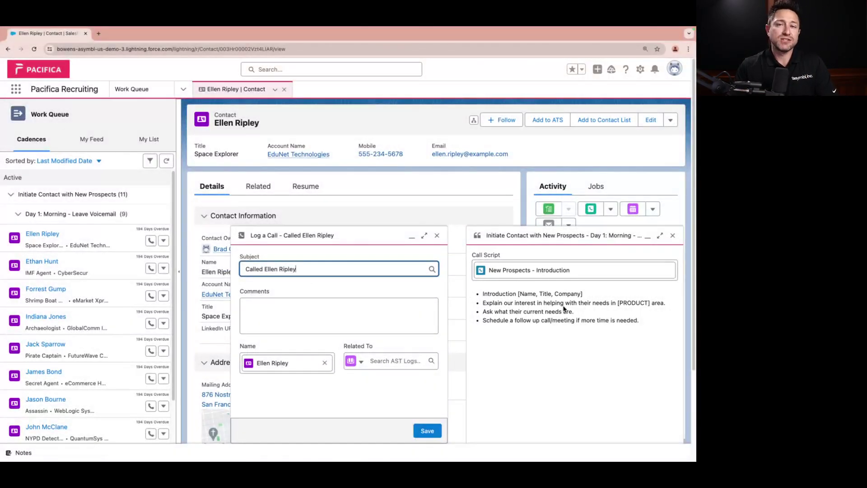
pyautogui.click(275, 317)
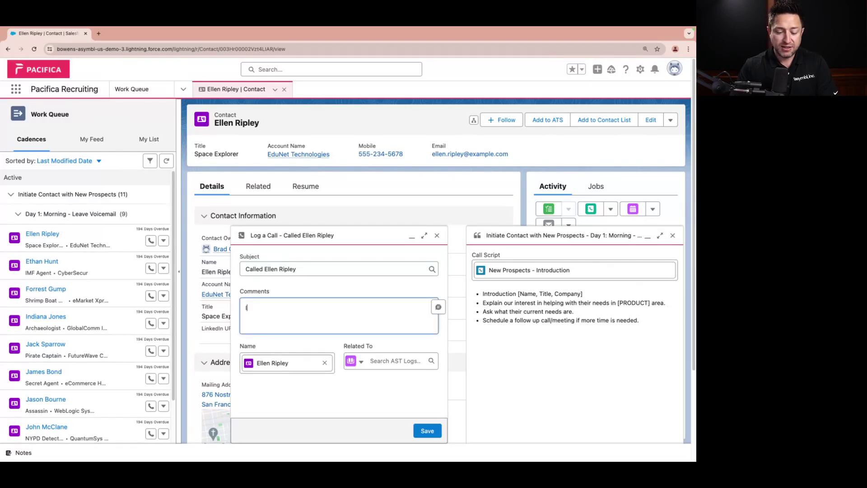
pyautogui.write('left voicemail')
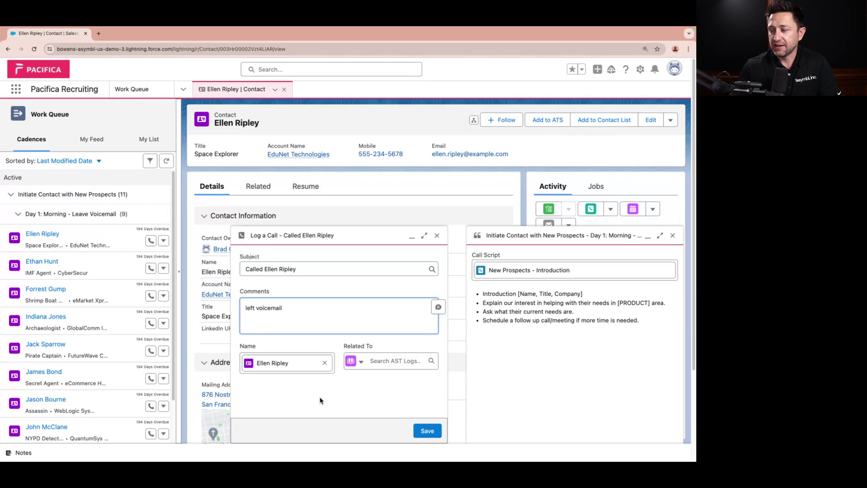
pyautogui.click(415, 432)
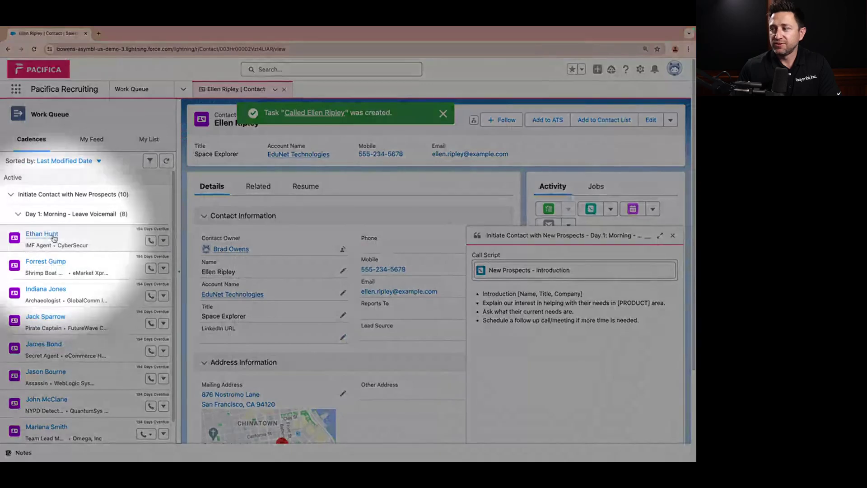
# Step: Log a Day 1 voicemail call to the CyberSecur prospect with the placeholder comment "dsfgsdfgsdfg"
pyautogui.click(150, 240)
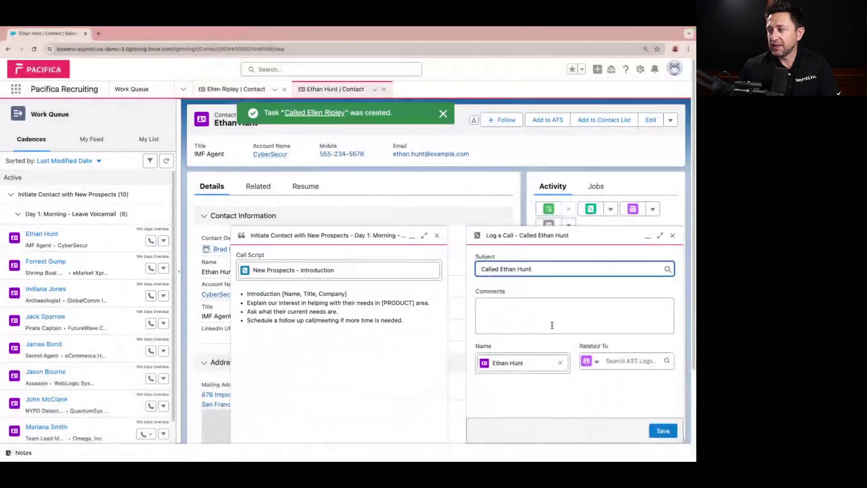
pyautogui.click(552, 325)
pyautogui.write('dsfgsdfgsdfg')
pyautogui.click(662, 431)
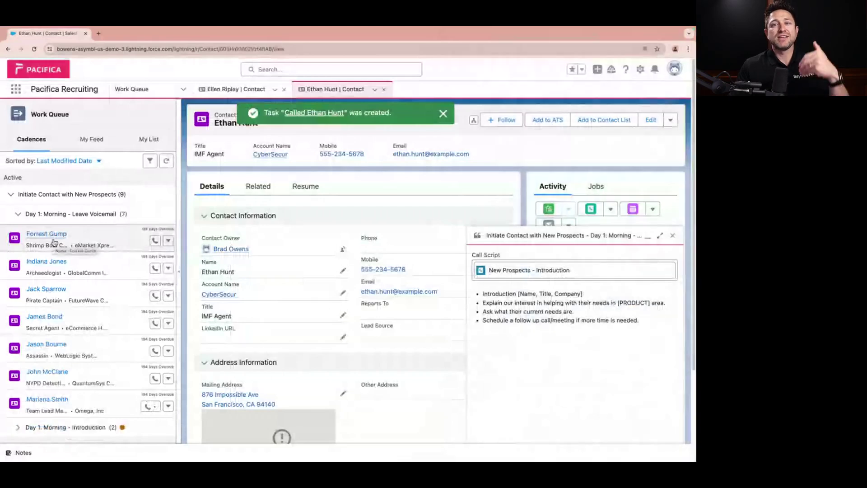
# Step: Log a Day 1 voicemail call to the eMarket Xpress prospect with the placeholder comment "dghdfghdfgj"
pyautogui.click(155, 241)
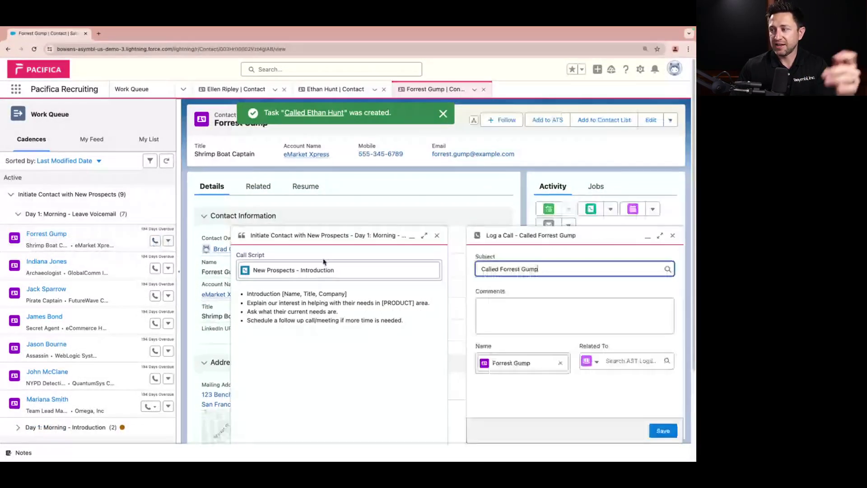
pyautogui.click(574, 304)
pyautogui.write('dghdfghdfgj')
pyautogui.click(662, 430)
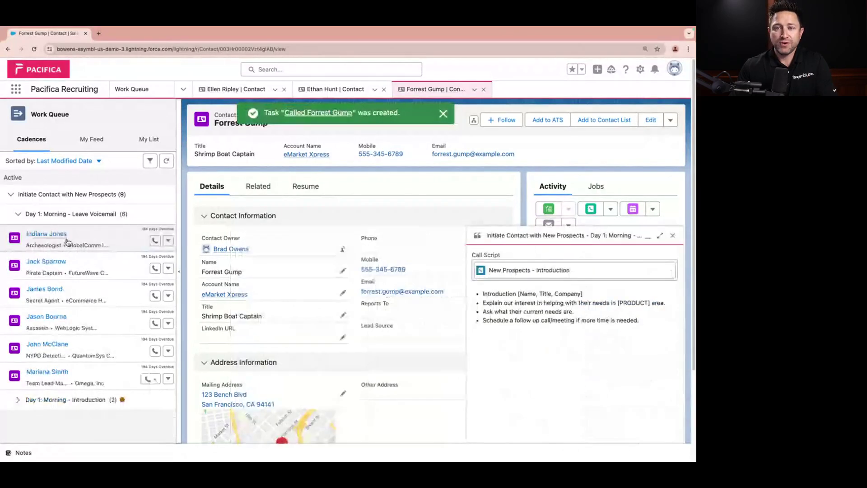
# Step: Check which prospects are queued under the Day 1 introduction email step, and return to the Leave Voicemail group
pyautogui.click(18, 214)
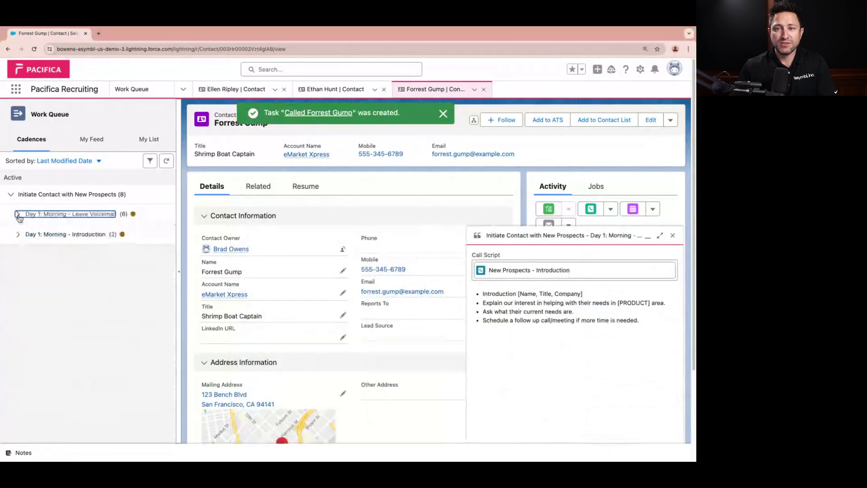
pyautogui.click(18, 234)
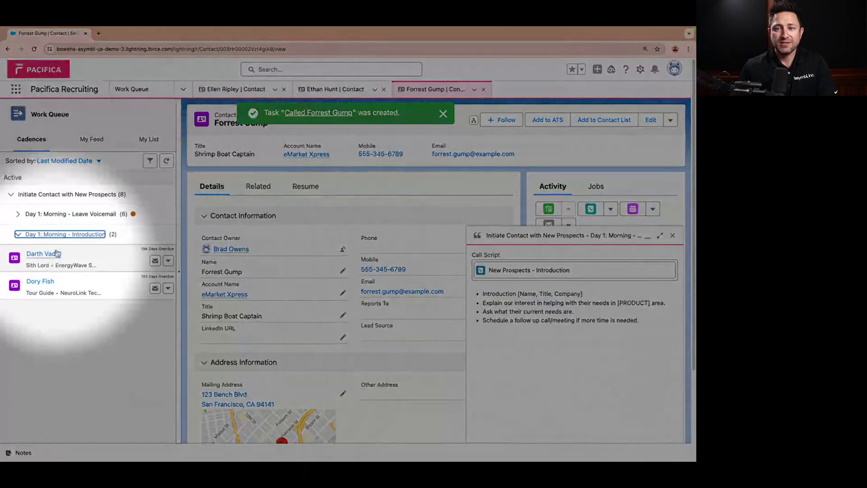
pyautogui.click(40, 234)
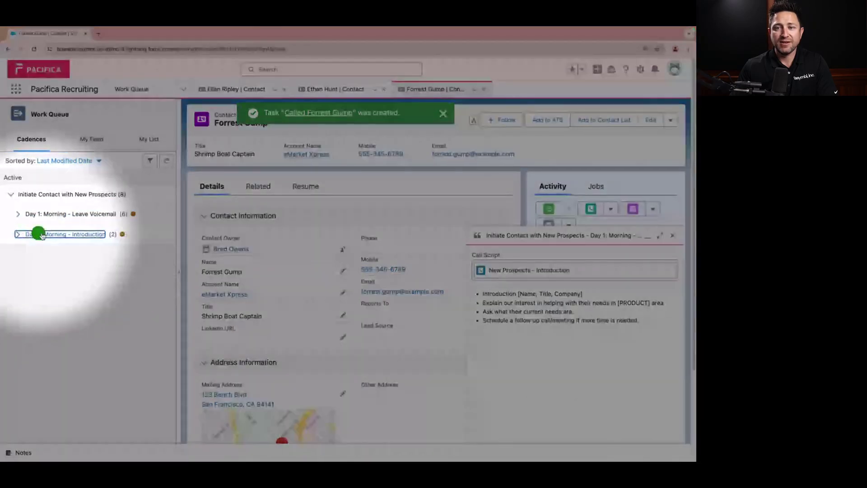
pyautogui.click(71, 214)
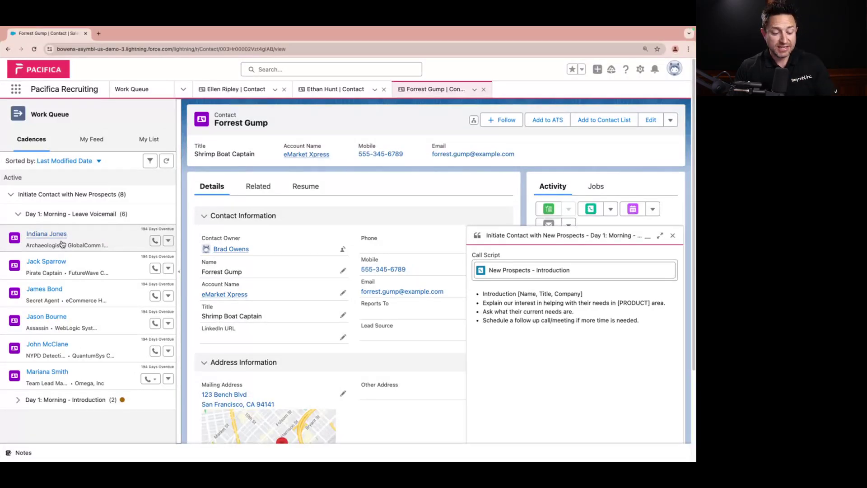
# Step: Switch to the Project Manager job record and review its applicants across the ATS Kanban stages
pyautogui.hotkey('ctrl', 'Left')
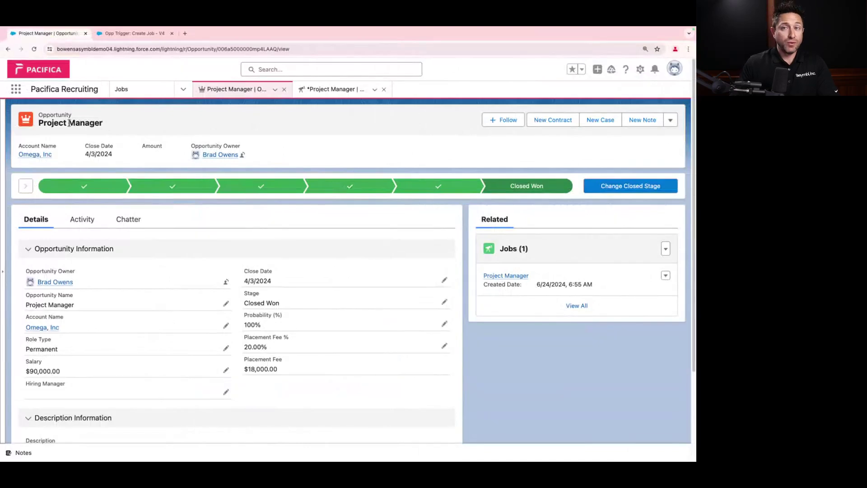
pyautogui.click(325, 90)
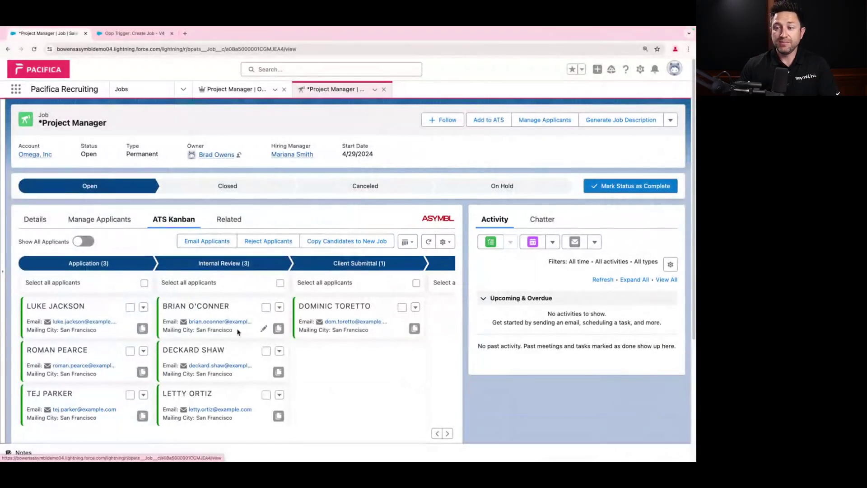
pyautogui.scroll(-1, 238, 332)
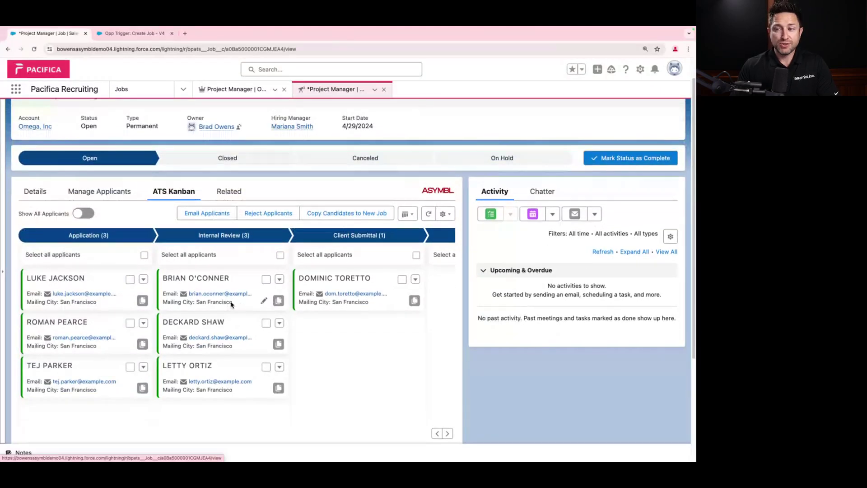
pyautogui.hscroll(3, 96, 247)
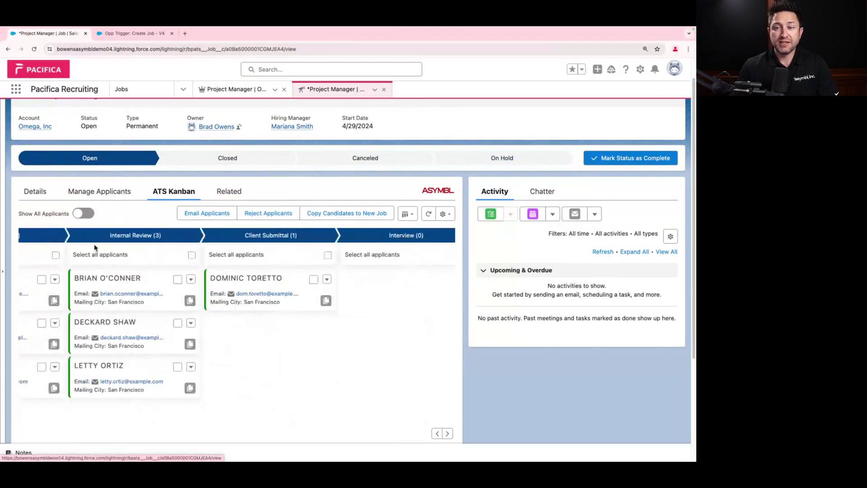
pyautogui.hscroll(-3, 95, 247)
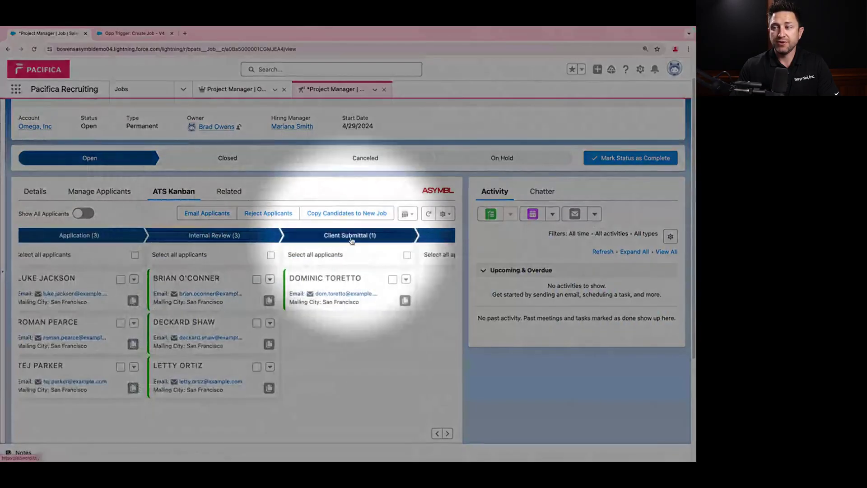
pyautogui.hscroll(4, 352, 244)
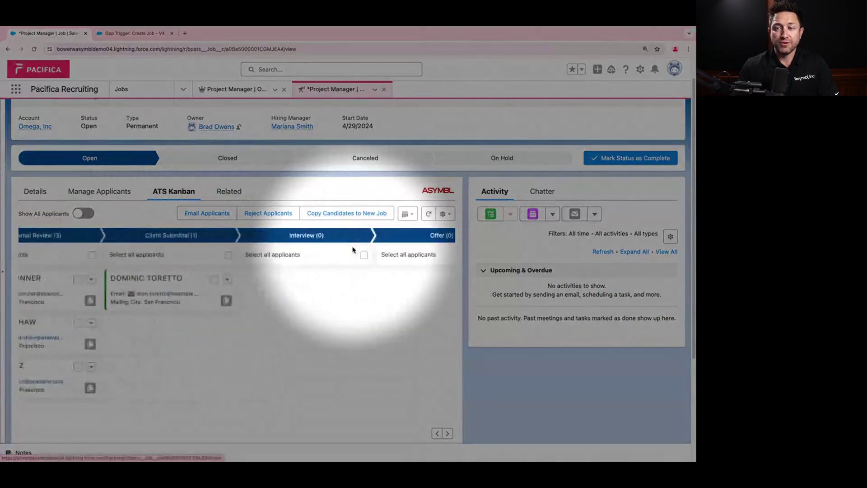
pyautogui.hscroll(-4, 352, 250)
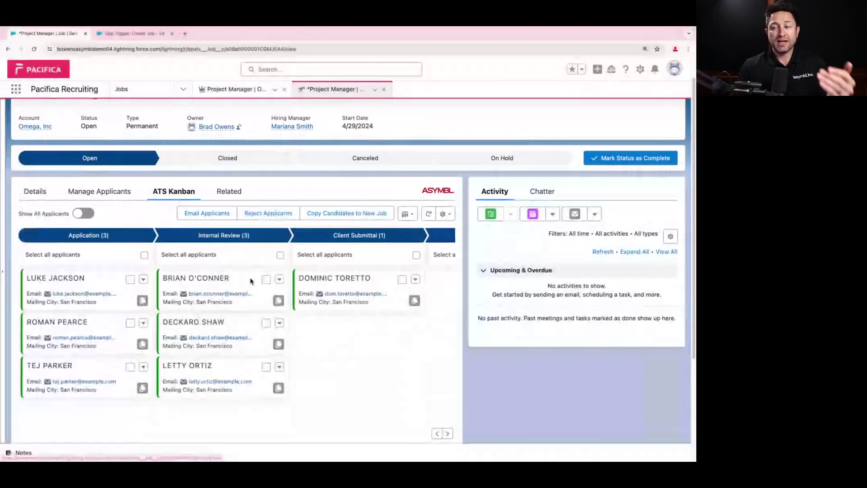
# Step: Move the first Internal Review applicant to Client Submittal, check the notification email and its attachment, and skip sending it
pyautogui.moveTo(252, 281); pyautogui.dragTo(374, 330)
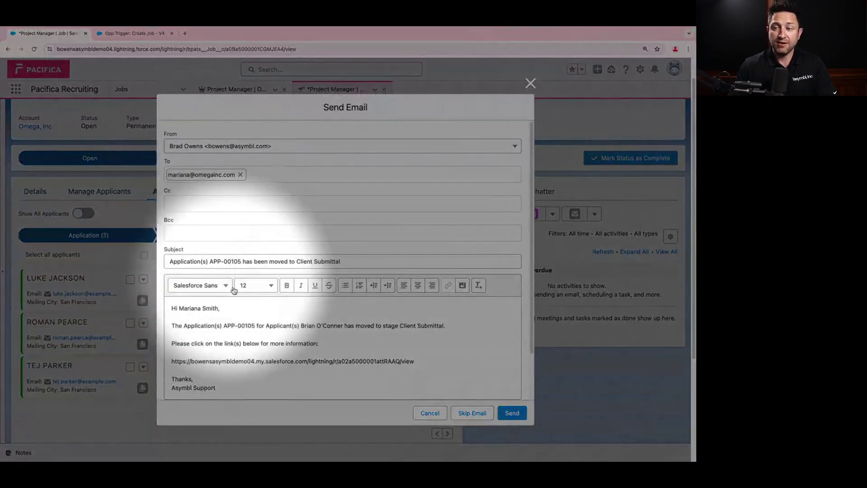
pyautogui.scroll(-2, 195, 384)
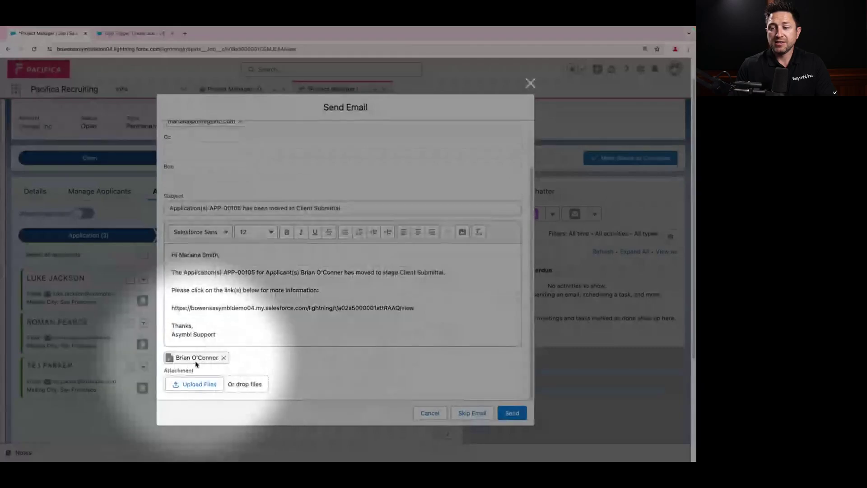
pyautogui.click(470, 412)
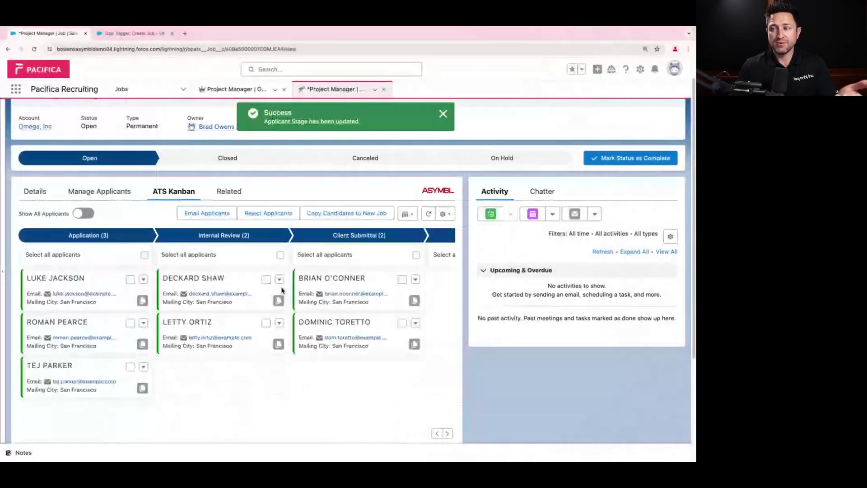
# Step: Move the same applicant from Client Submittal to Interview, creating a 60-minute interview dated Jul 2, 2024
pyautogui.hscroll(4, 281, 290)
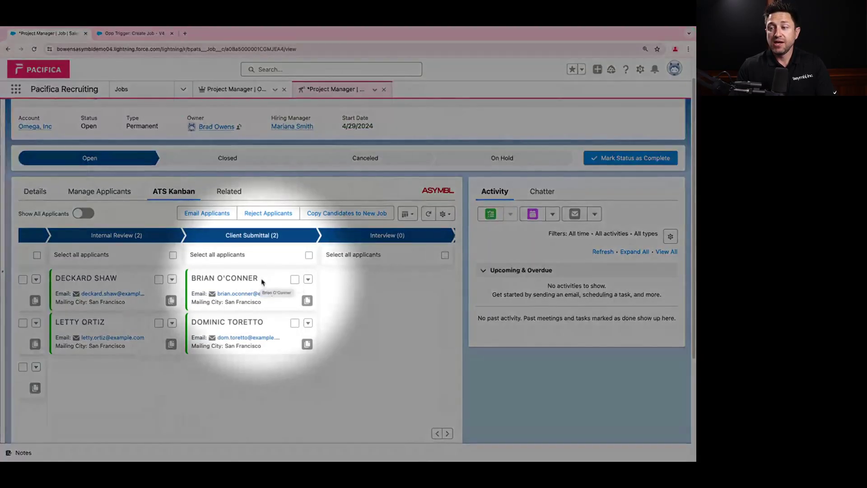
pyautogui.moveTo(270, 280); pyautogui.dragTo(391, 277)
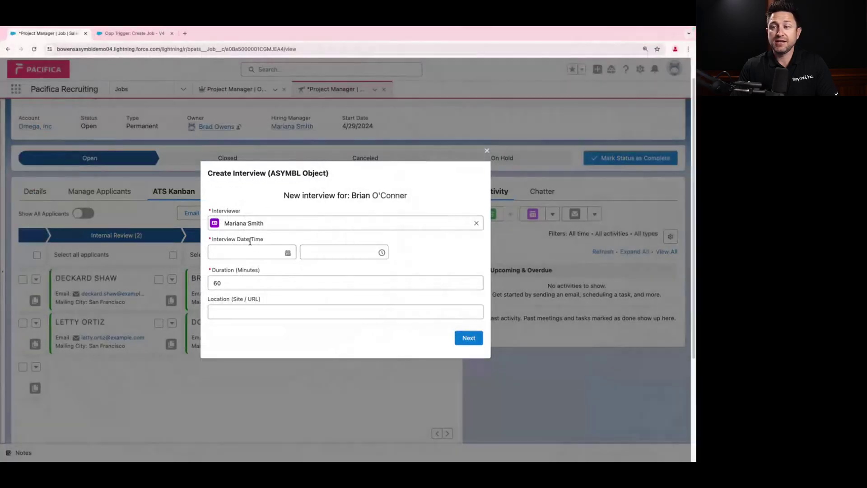
pyautogui.click(252, 252)
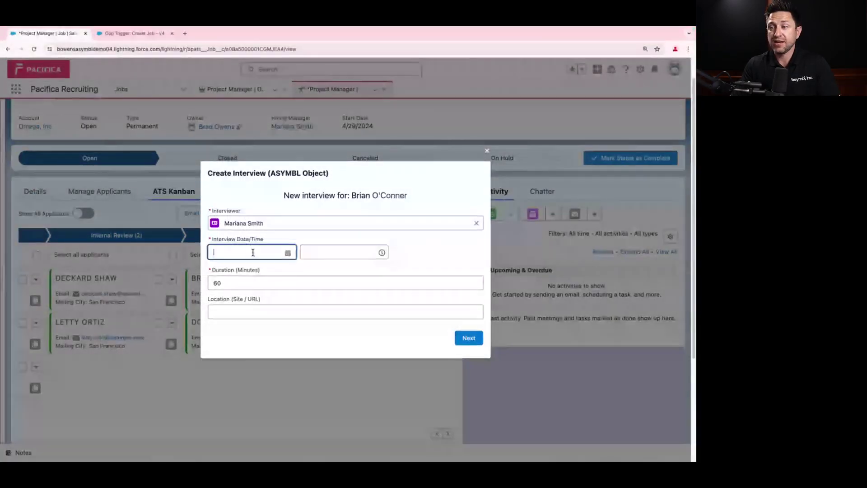
pyautogui.click(254, 410)
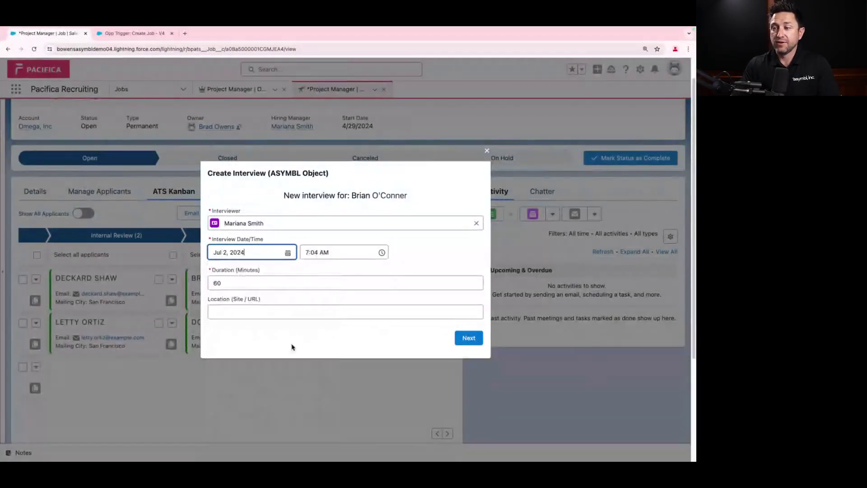
pyautogui.click(469, 339)
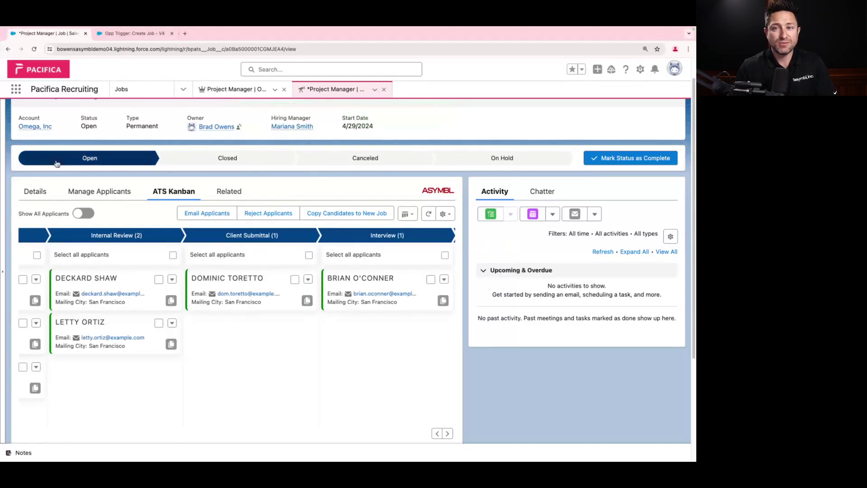
# Step: Open the Perm Placement ATS template from the Project Manager job's details and bring up its template stages
pyautogui.click(36, 191)
pyautogui.scroll(-10, 74, 284)
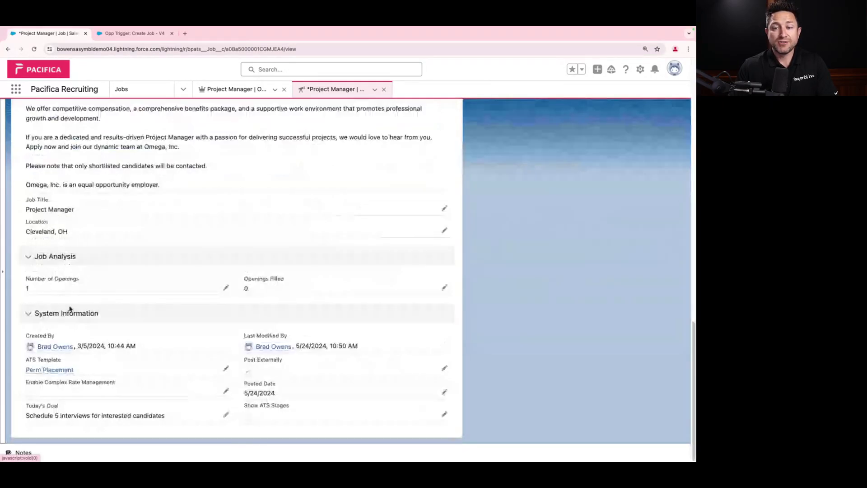
pyautogui.click(48, 373)
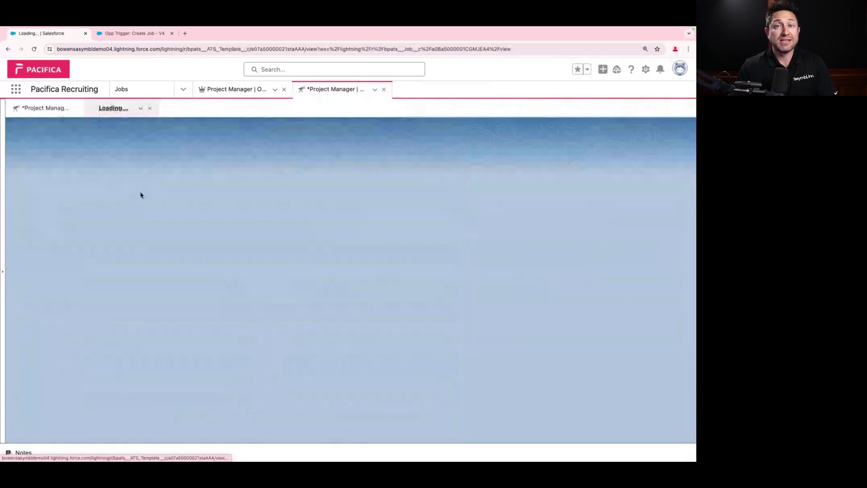
pyautogui.scroll(-1, 149, 246)
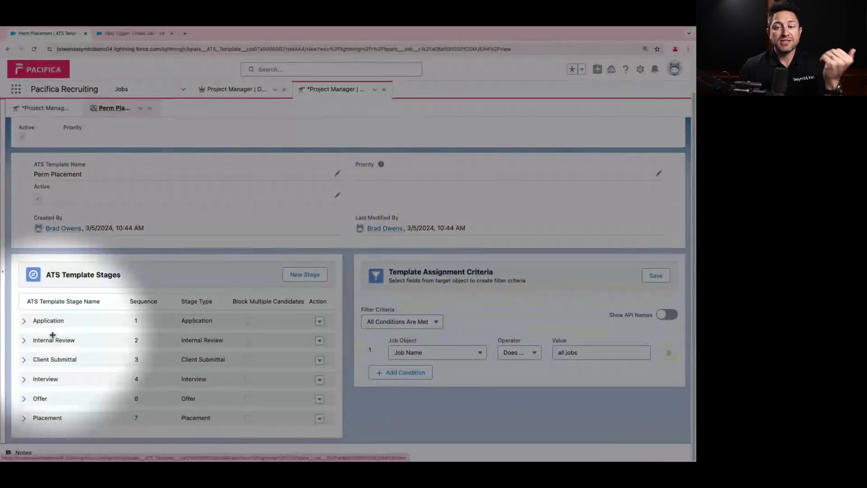
# Step: Expand the Internal Review and Client Submittal stages to review the ATS action assigned to each
pyautogui.click(24, 340)
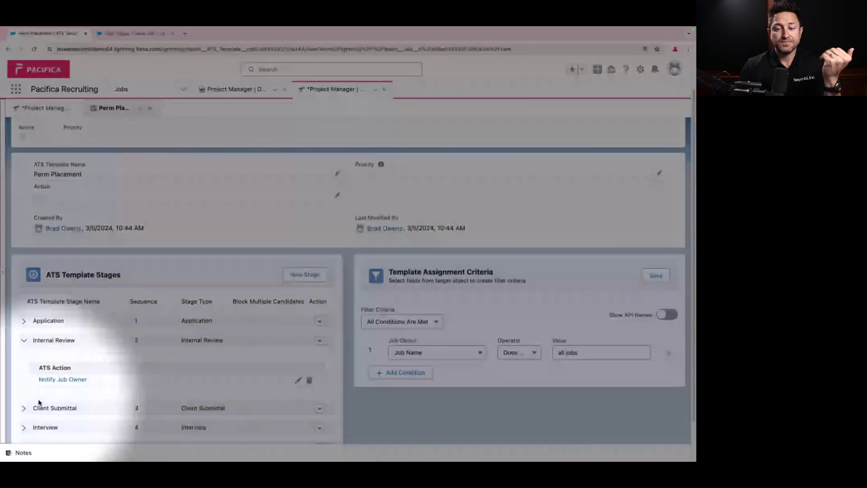
pyautogui.click(24, 408)
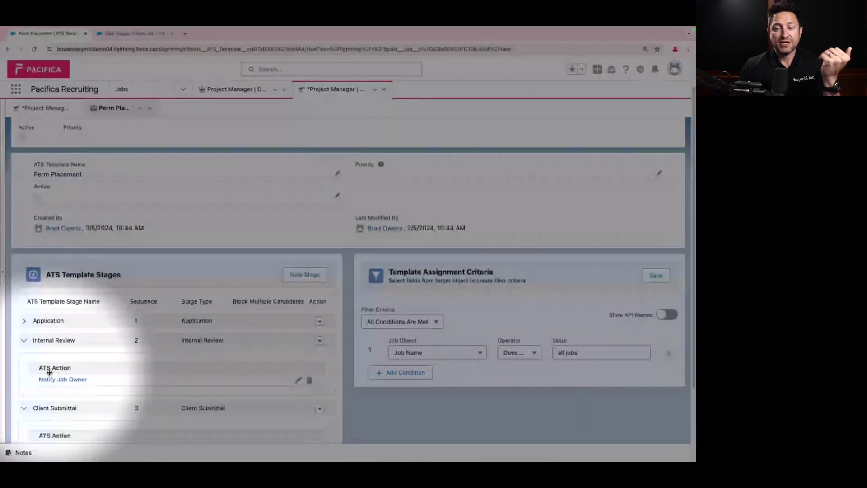
pyautogui.scroll(-2, 50, 369)
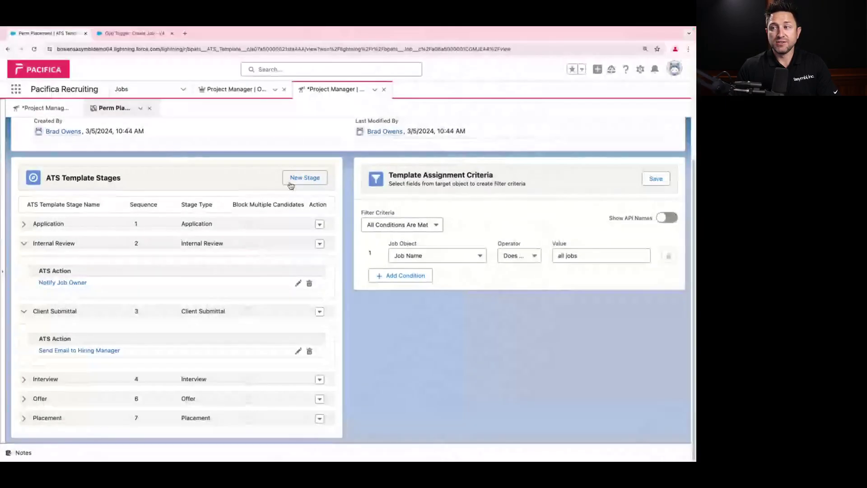
# Step: Create a new template stage named "2nd interview" with sequence 90 and save it
pyautogui.click(305, 178)
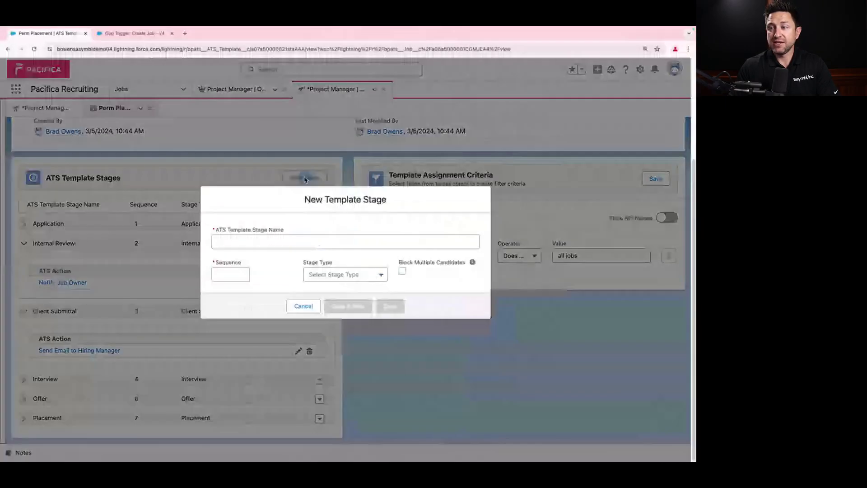
pyautogui.click(296, 243)
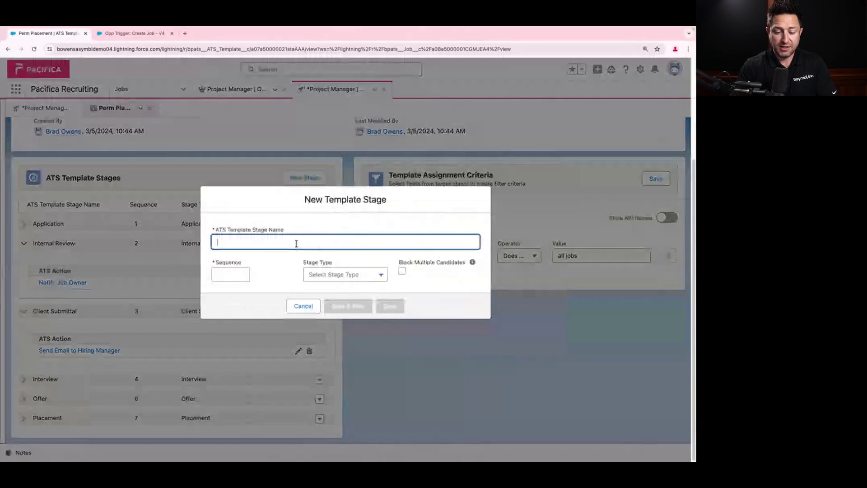
pyautogui.write('2nd interview')
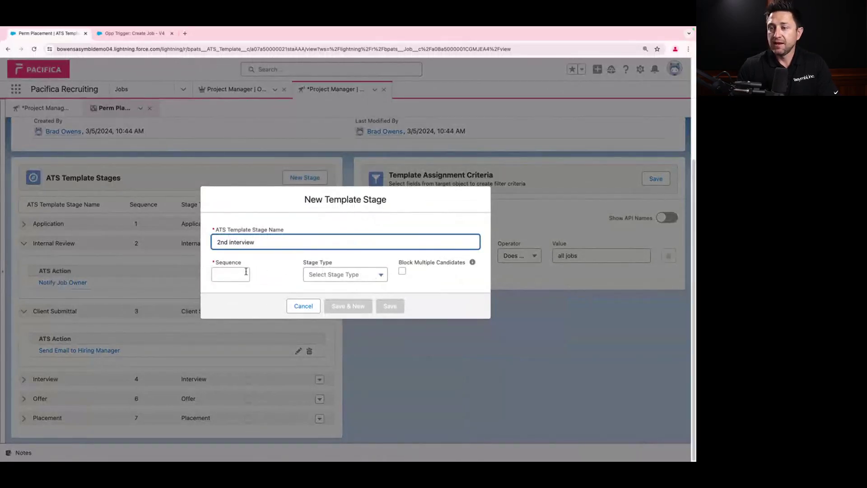
pyautogui.click(238, 275)
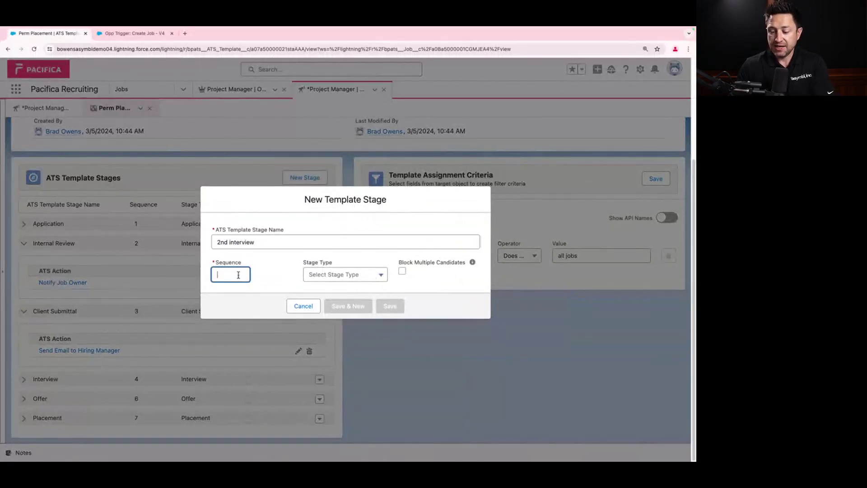
pyautogui.write('90')
pyautogui.click(389, 306)
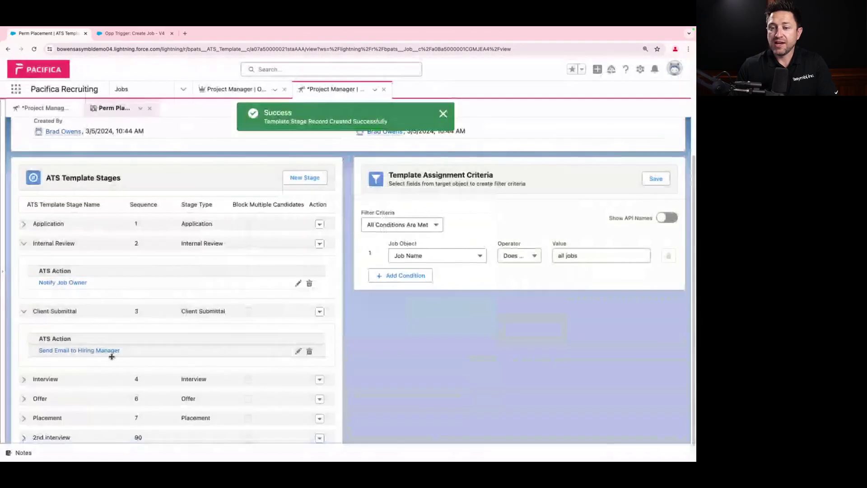
# Step: Reorder the template stages so that 2nd interview sits between Interview and Offer
pyautogui.scroll(-1, 105, 360)
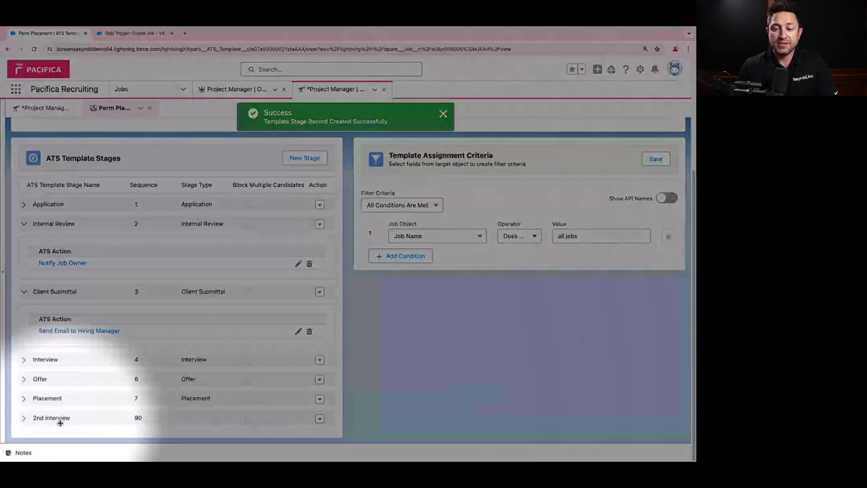
pyautogui.click(57, 418)
pyautogui.moveTo(58, 418); pyautogui.dragTo(62, 372)
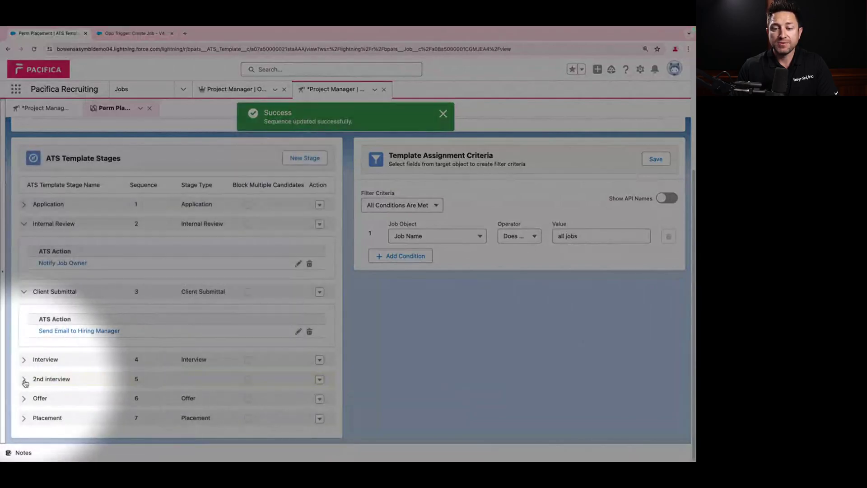
# Step: Add the Create Interview Event flow as the ATS action of the 2nd interview stage and save it
pyautogui.click(24, 379)
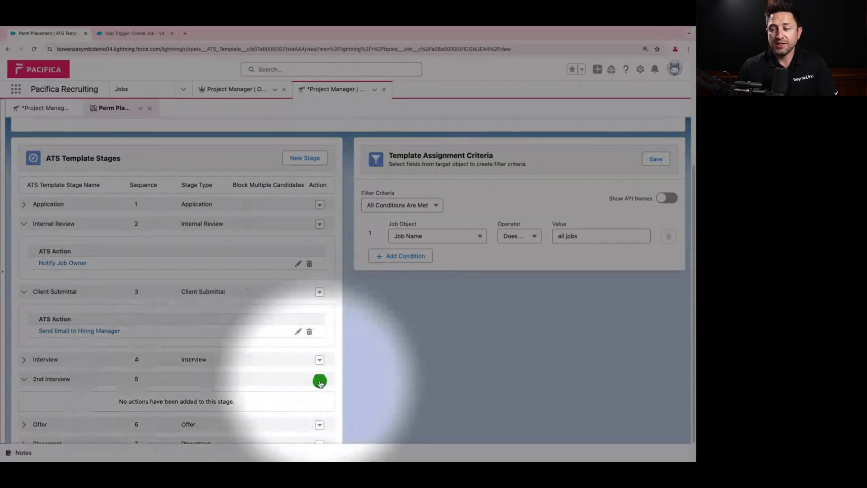
pyautogui.click(319, 382)
pyautogui.click(304, 425)
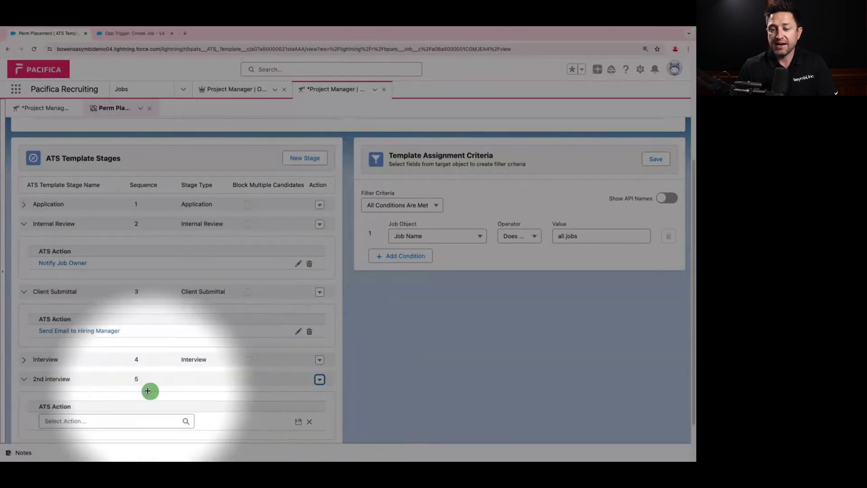
pyautogui.scroll(-2, 147, 391)
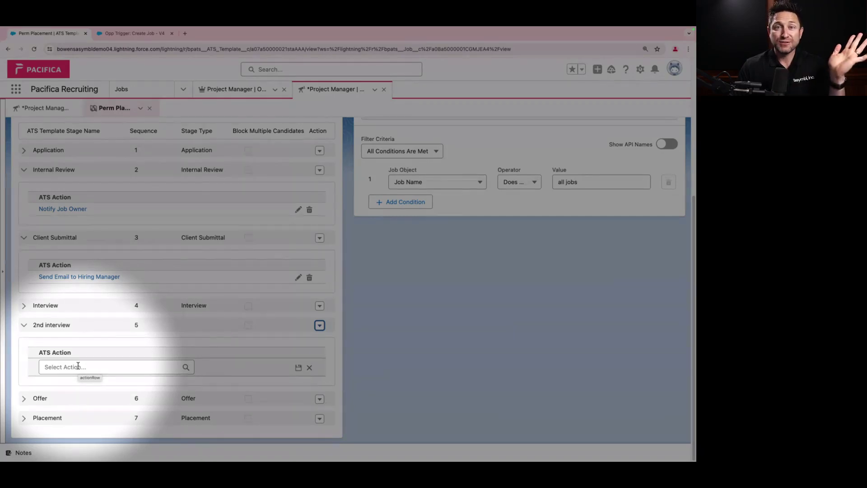
pyautogui.click(78, 366)
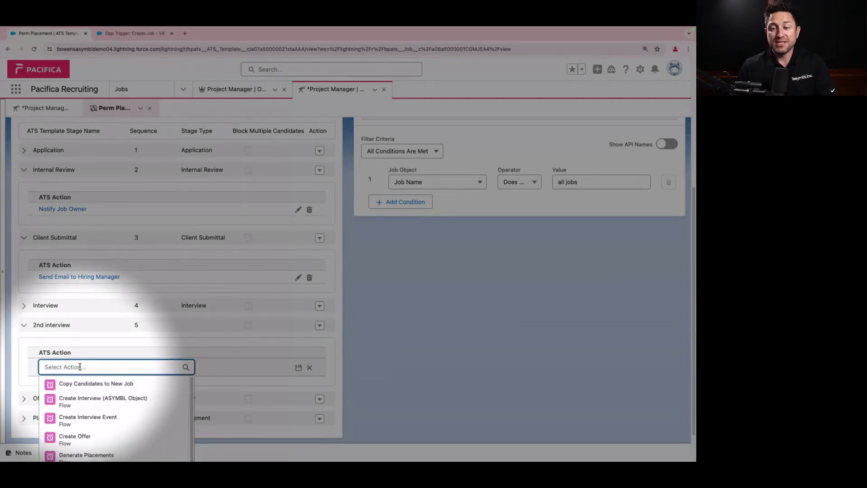
pyautogui.scroll(-1, 81, 406)
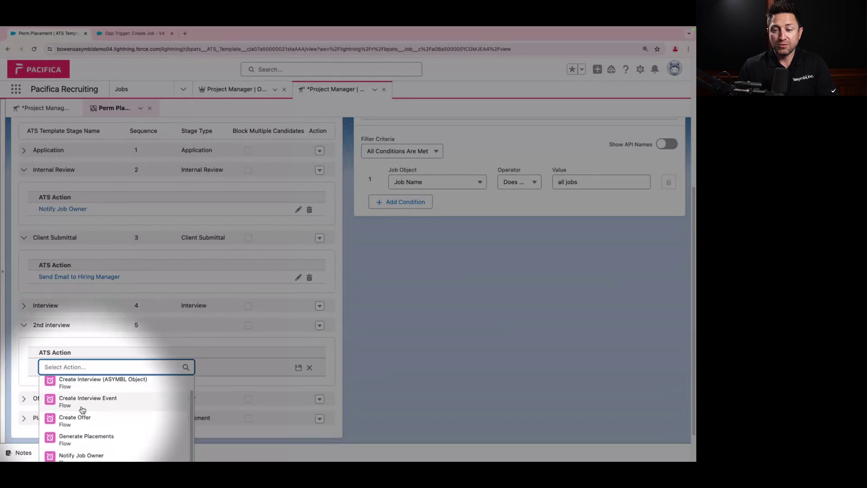
pyautogui.click(82, 406)
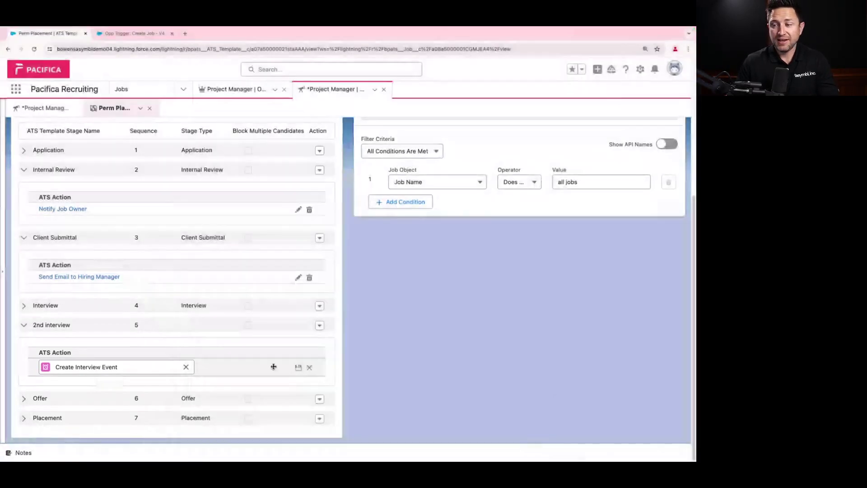
pyautogui.click(298, 368)
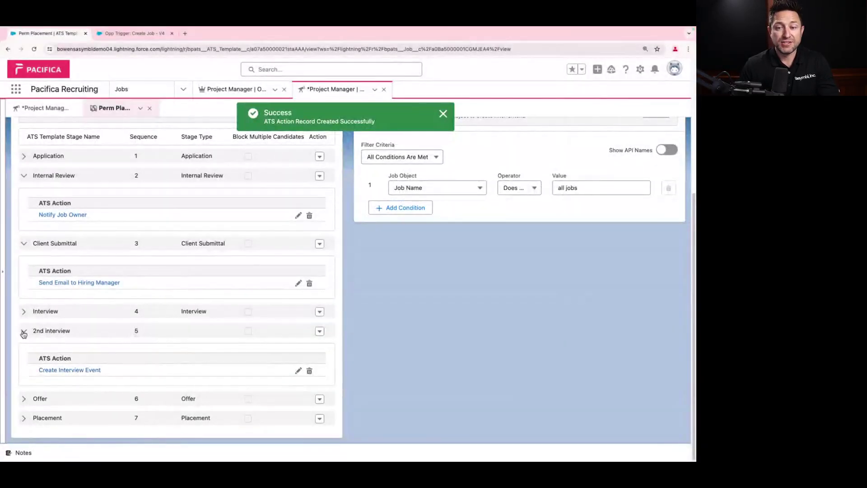
# Step: Show the options available for the 2nd interview stage
pyautogui.click(319, 333)
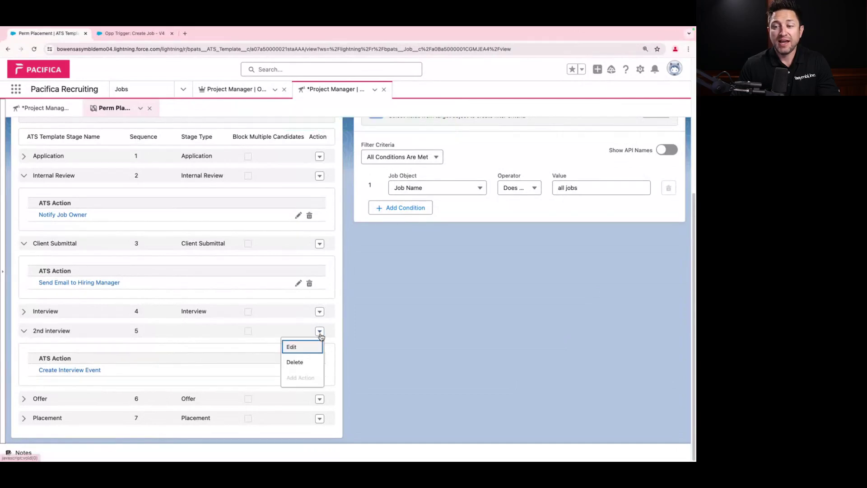